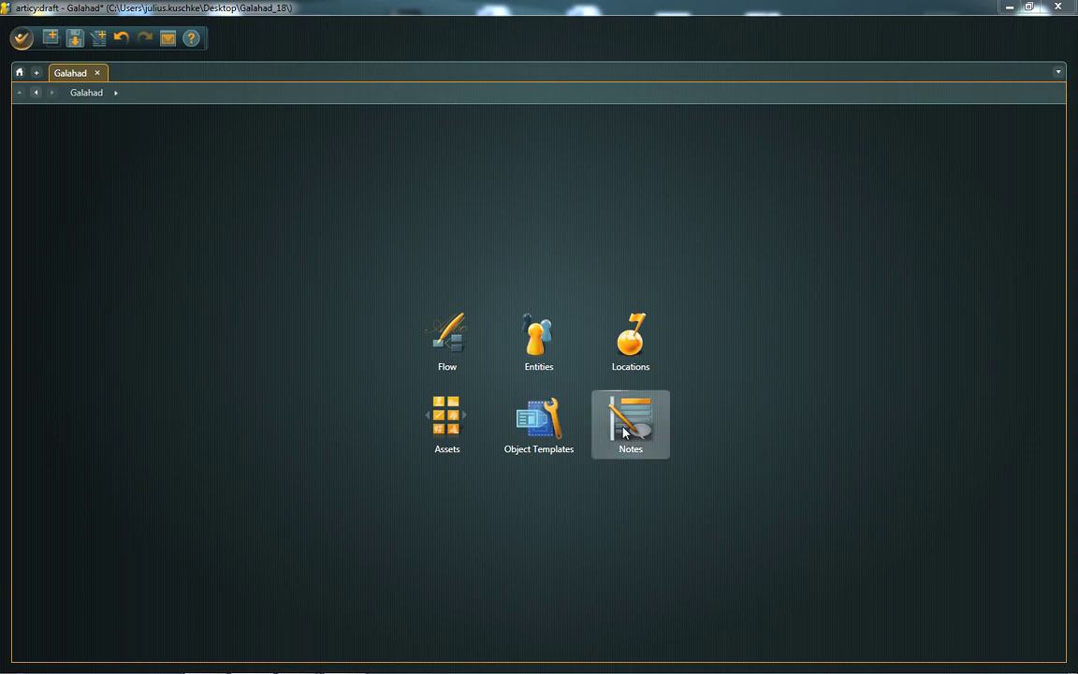
Step: View the Dialog System - Guidelines note and the Chapter 01 script in the Dialog Scripts folder
left_click(618, 433)
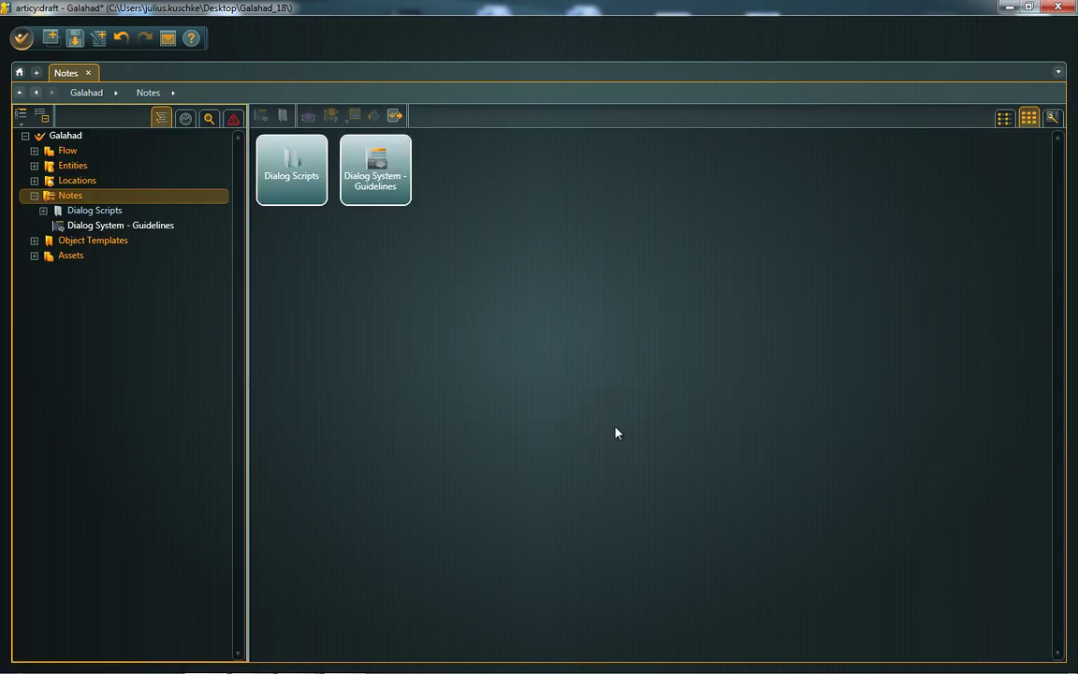
double_click(362, 200)
scroll(431, 339, "down", 5)
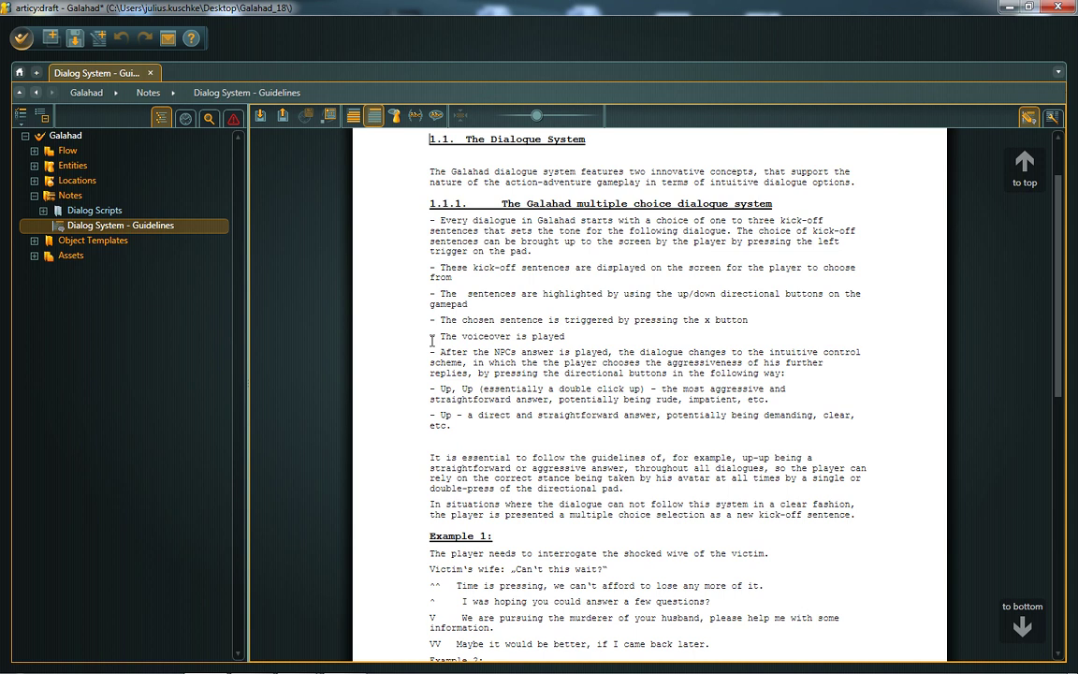
left_click(93, 210)
double_click(297, 182)
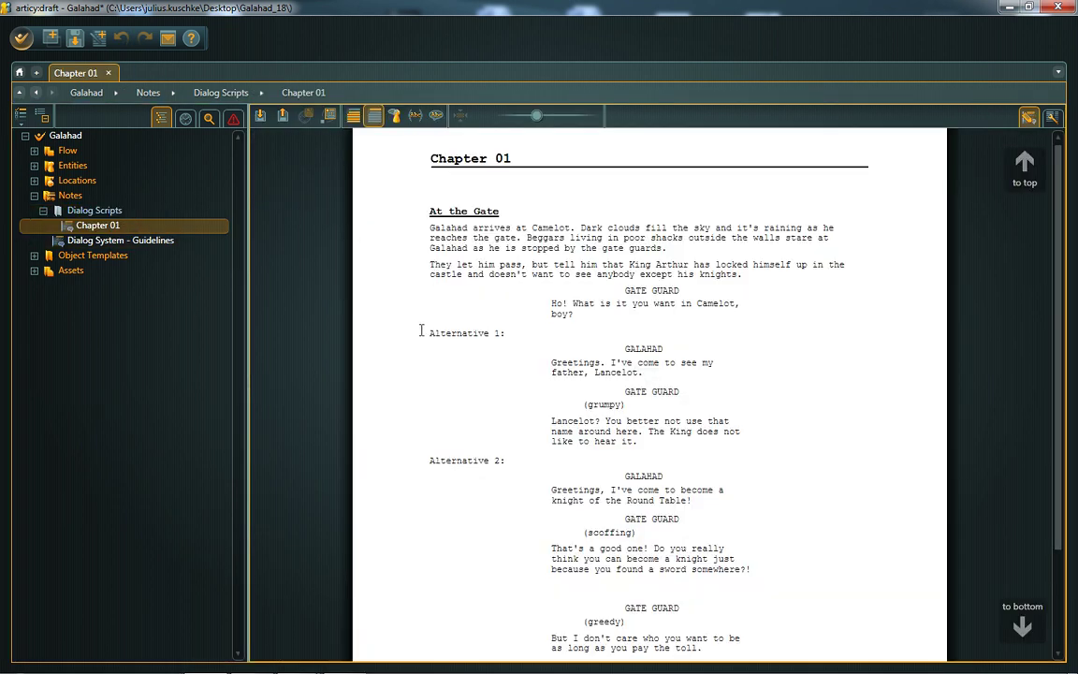
Step: Switch to Word and view the exported documents Galahad_Entity.docx and Galahad_asList.docx
mouse_move(365, 666)
mouse_move(296, 658)
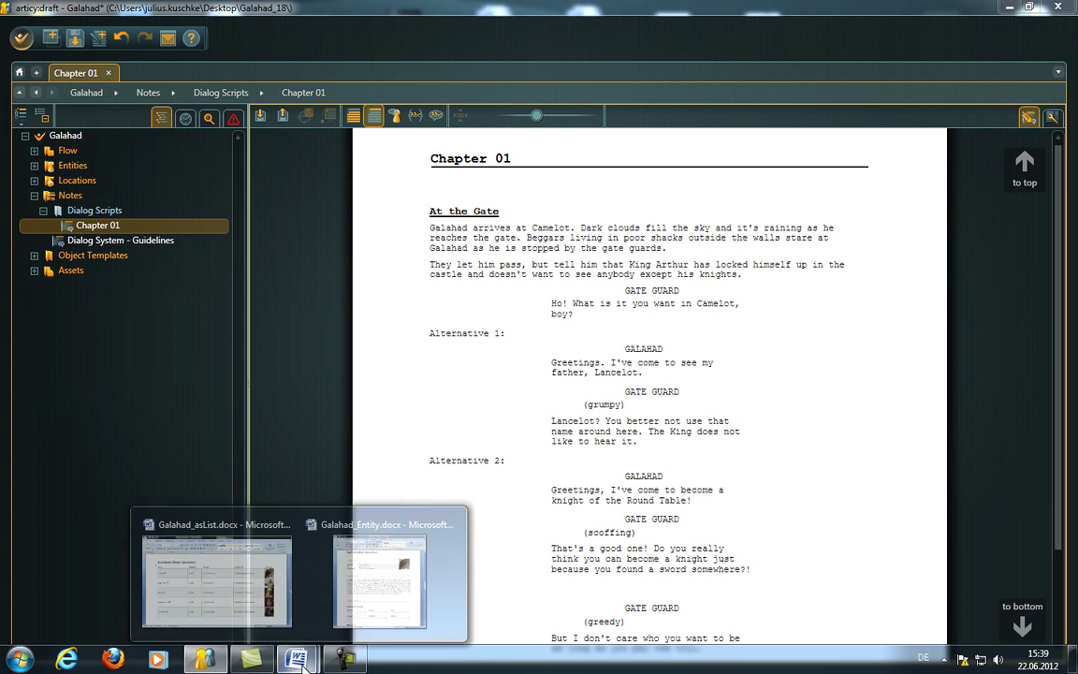
left_click(349, 610)
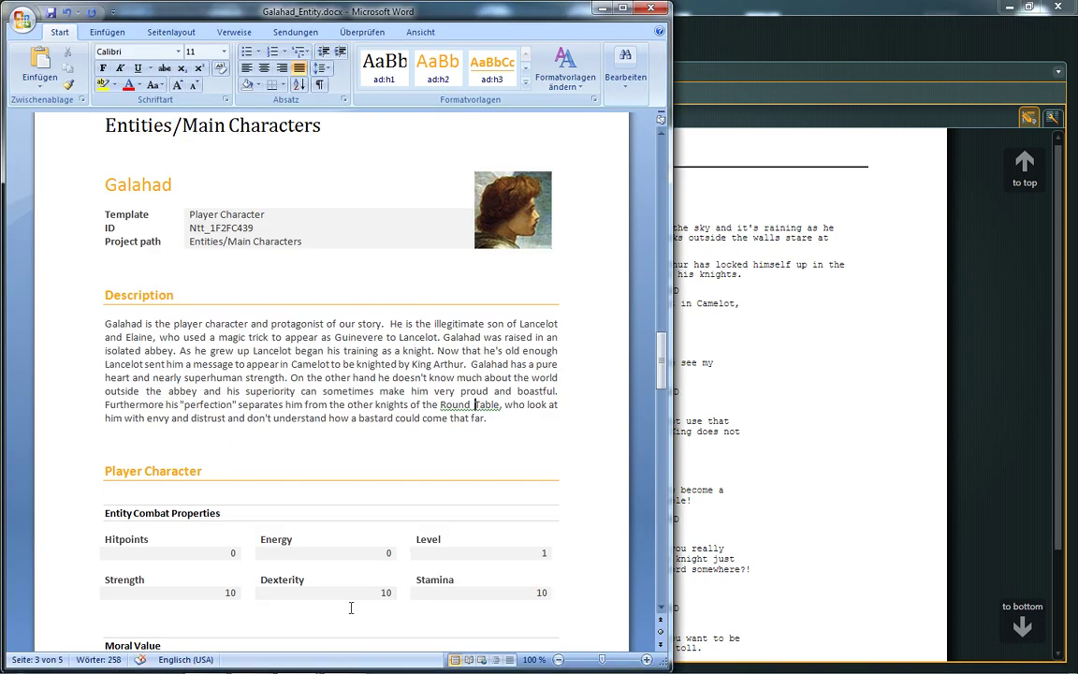
mouse_move(295, 669)
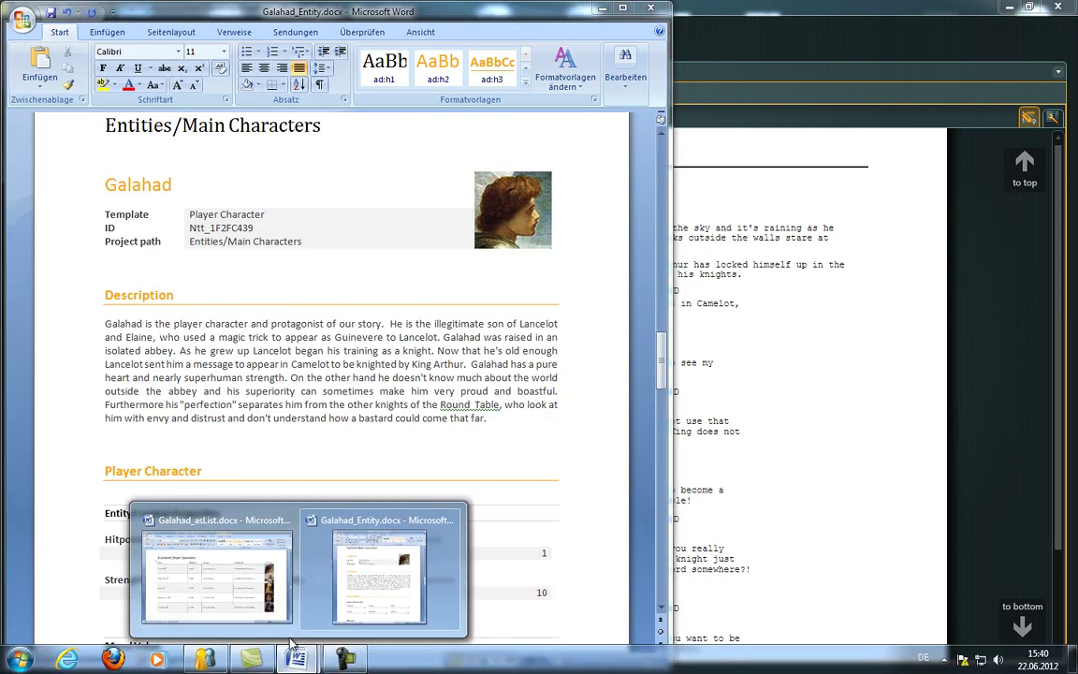
key("alt+Tab")
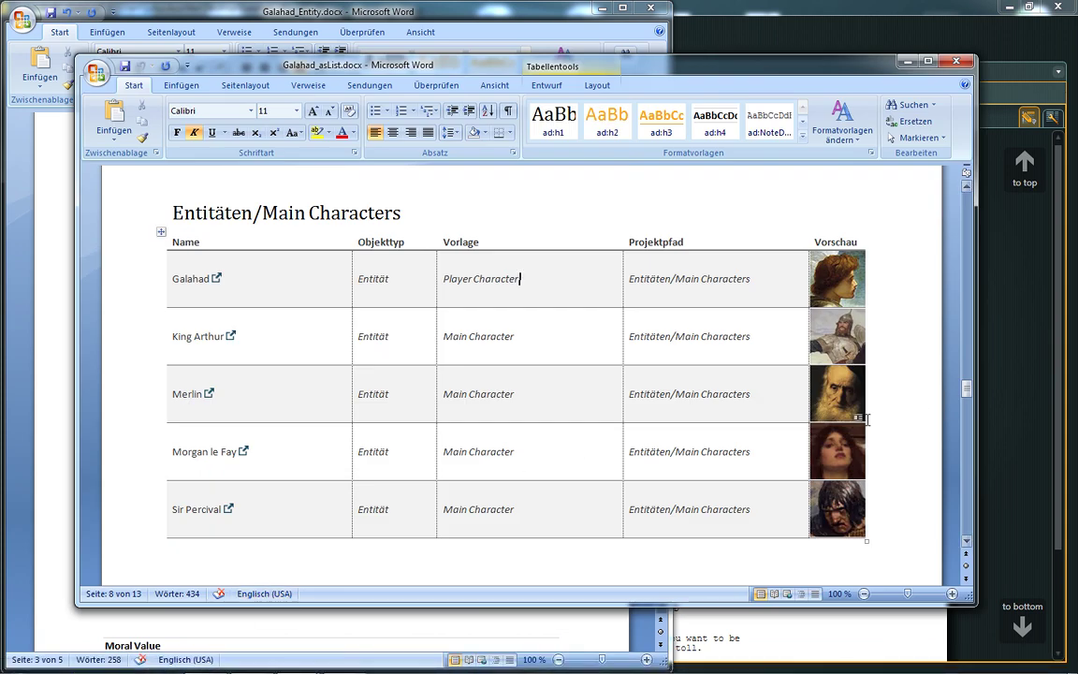
scroll(867, 420, "down", 2)
scroll(867, 426, "down", 10)
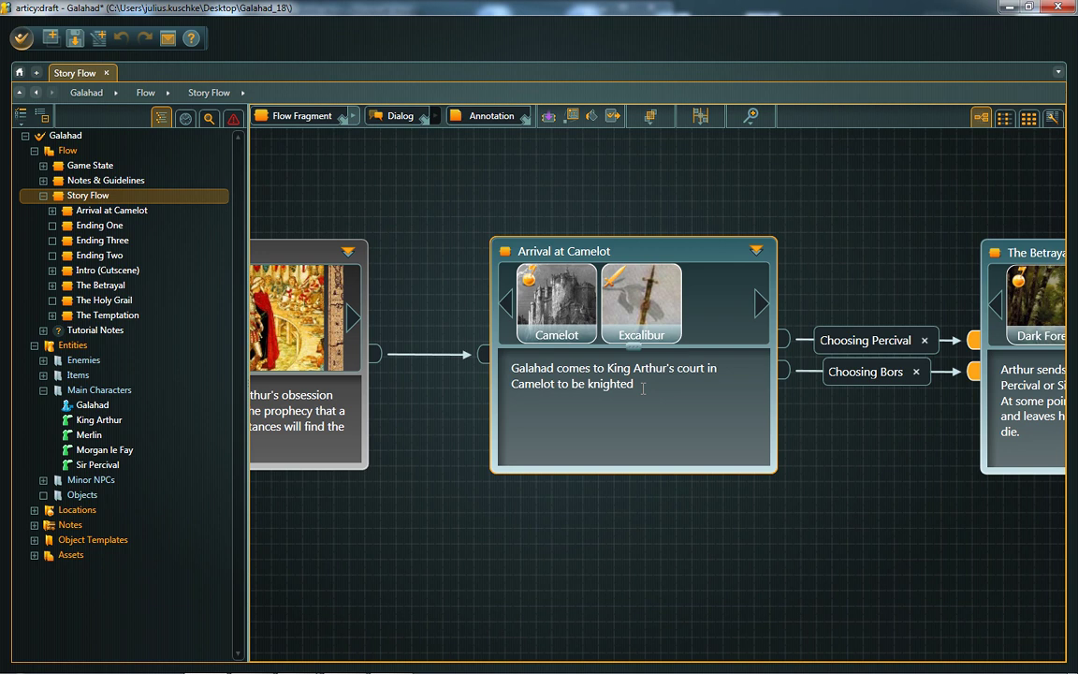
Step: Append "by his father Lancelot." to the description of the Arrival at Camelot flow fragment
type("by his father Lancelot.")
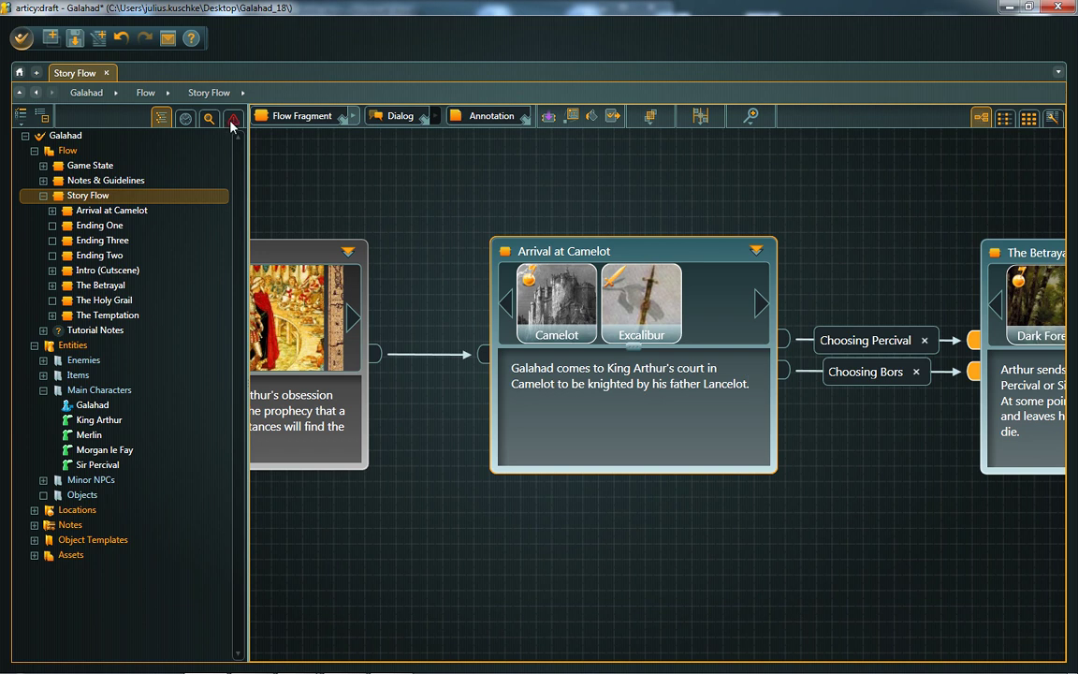
Step: Create a new temporary note and title it "Galahad's backstory"
left_click(97, 41)
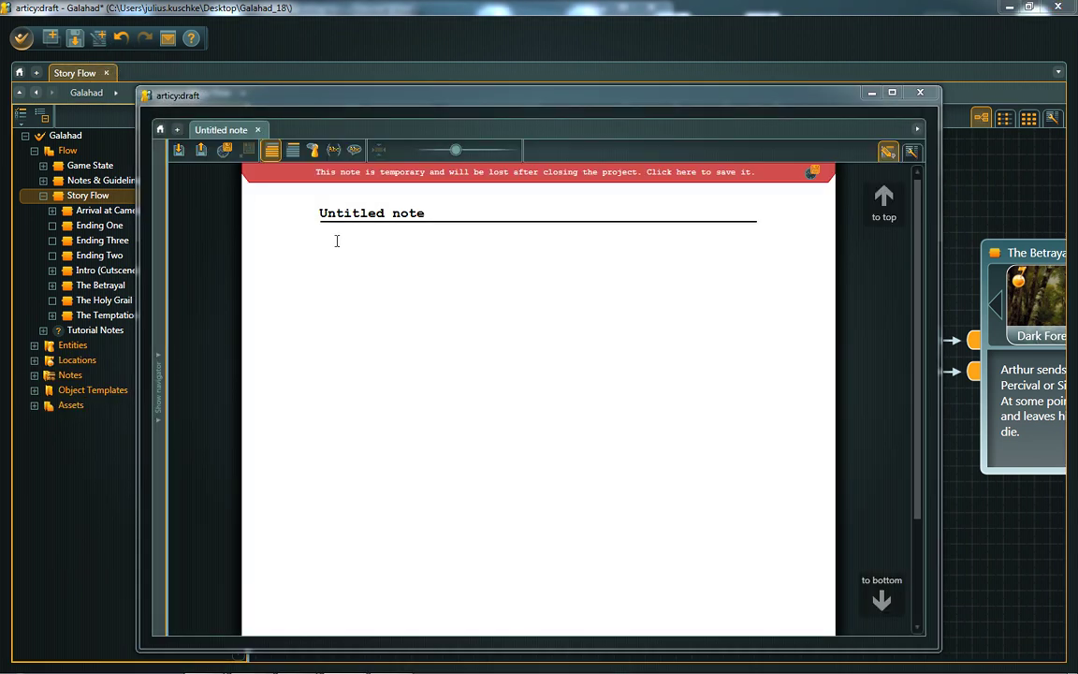
left_click(343, 216)
type("G")
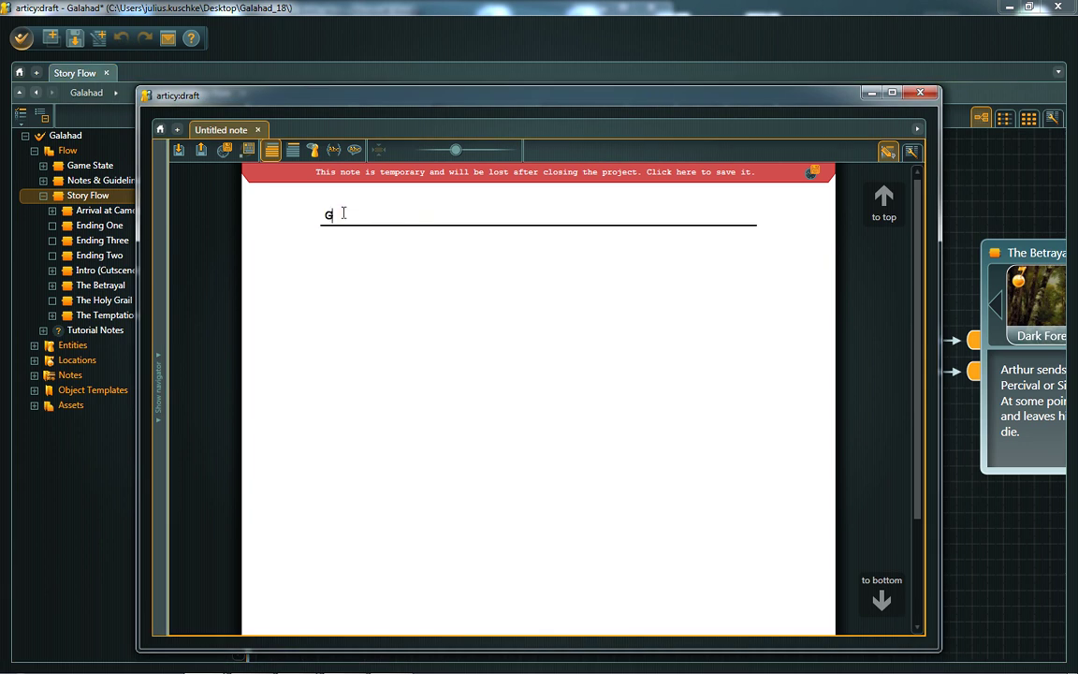
type("alahad's backstory")
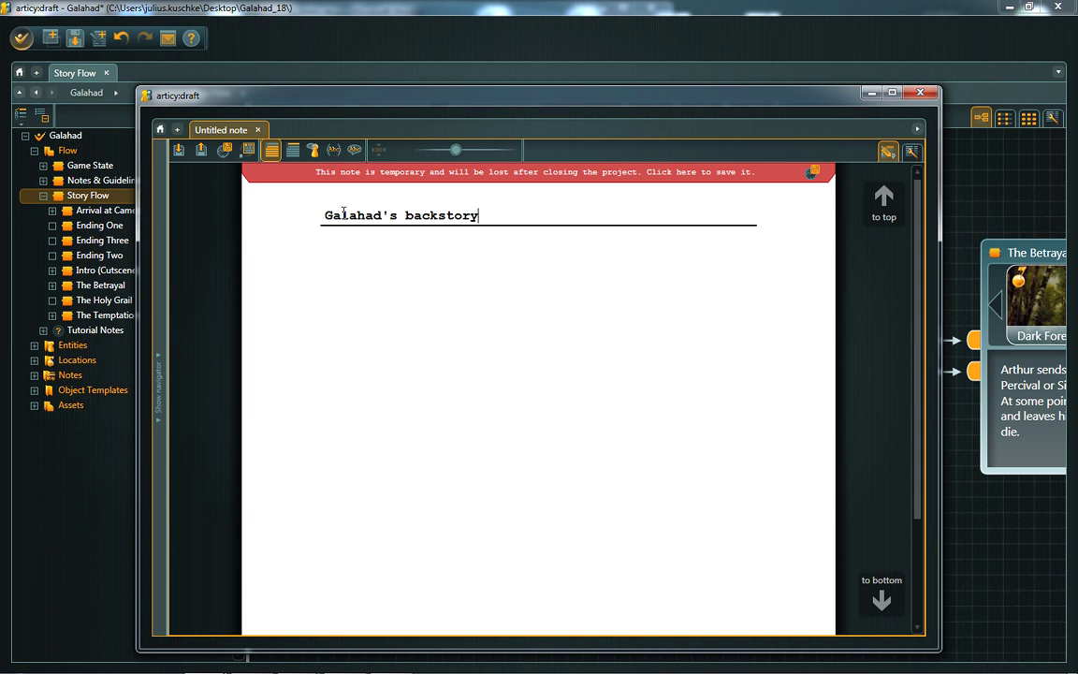
key("Return")
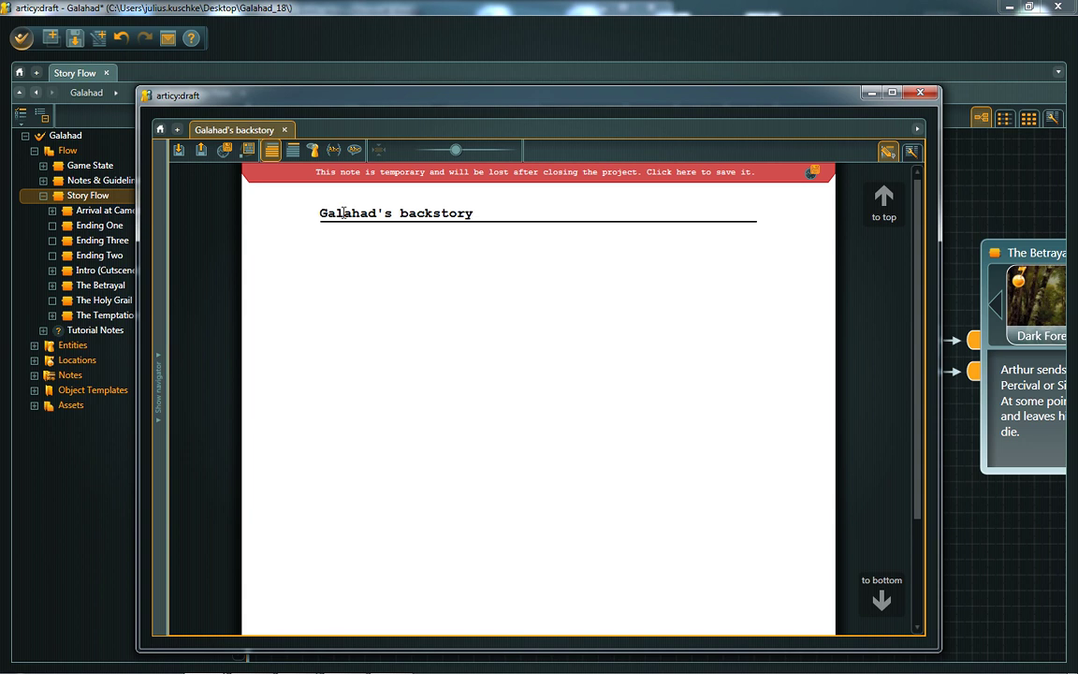
Step: Write "He is the illegitimate son of Lancelot and Elaine." as the body text under the note's title
left_click(330, 246)
type("He is the illegitimate s")
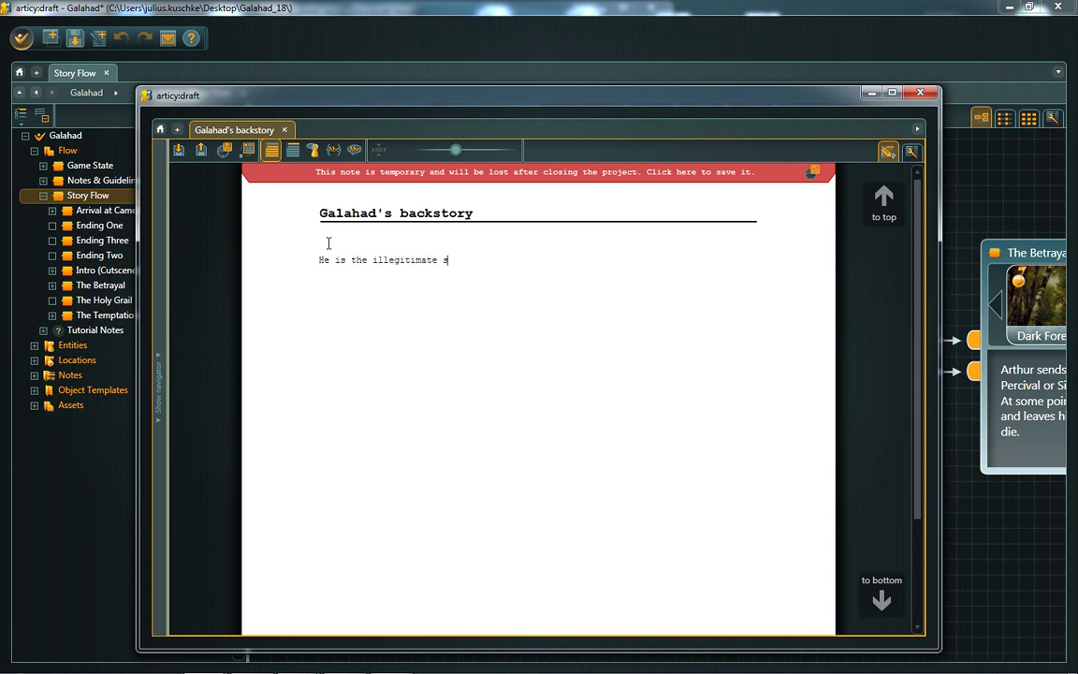
type("on of Lancelot and Elaine.")
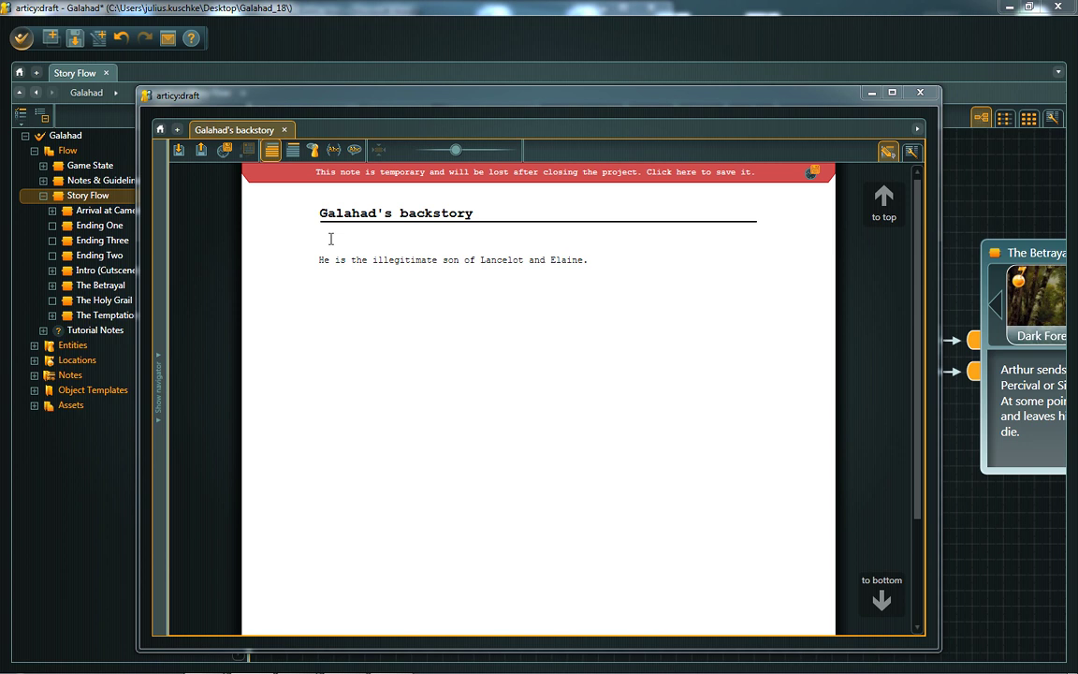
Step: Add the section heading "Example Dialogue" below the backstory sentence
key("Return")
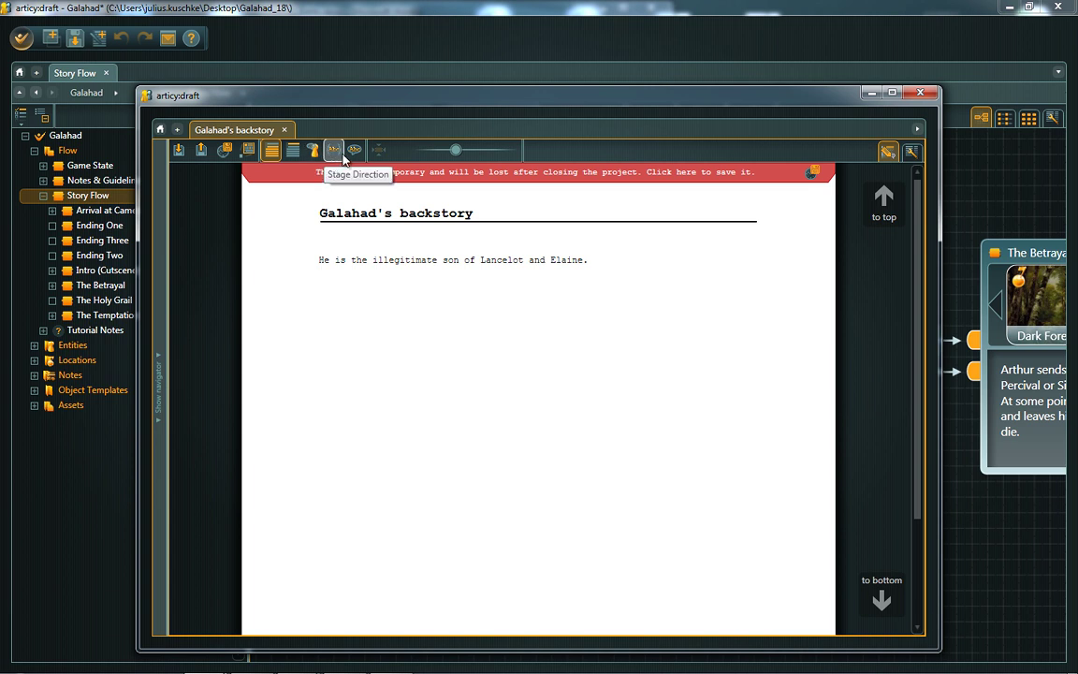
left_click(293, 149)
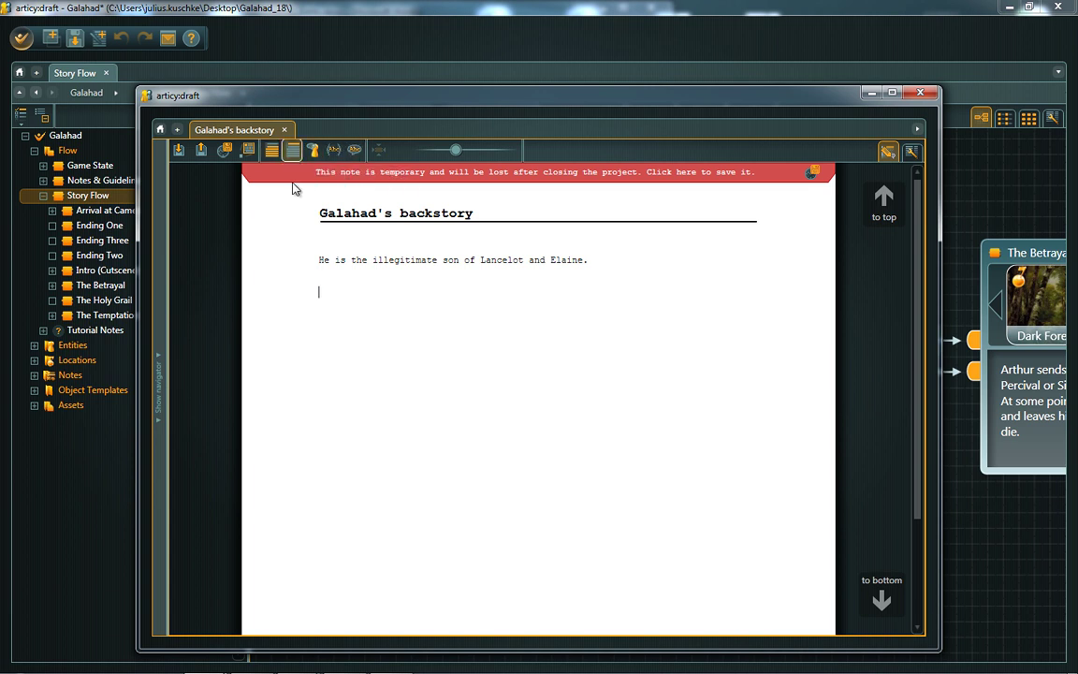
type("Example")
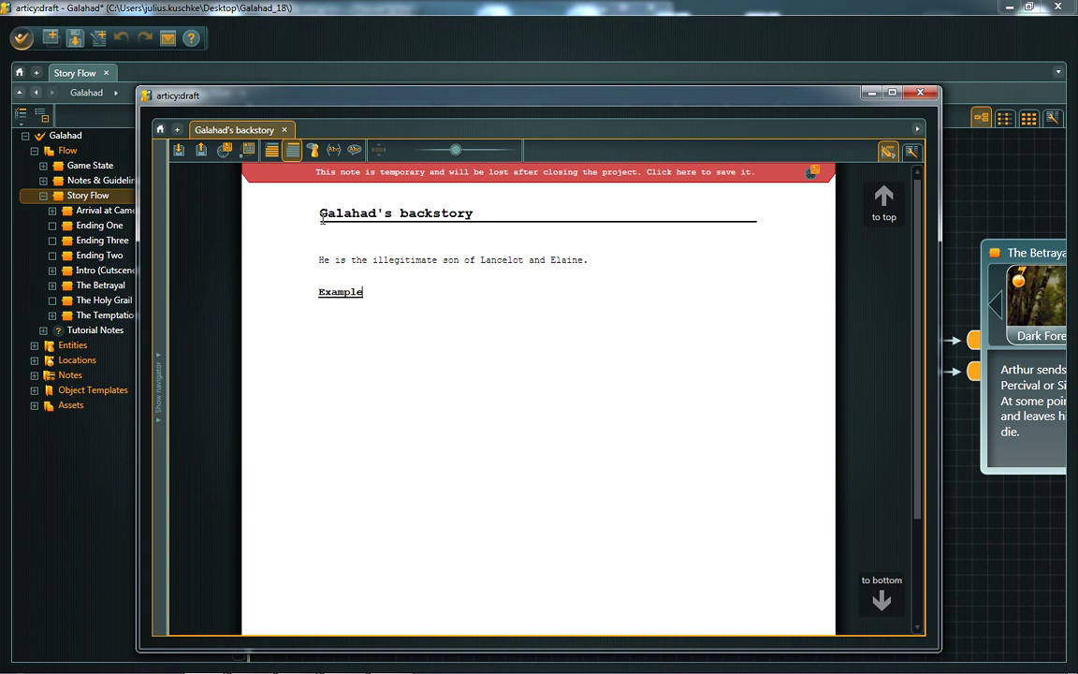
type(" Dialogue")
key("Return")
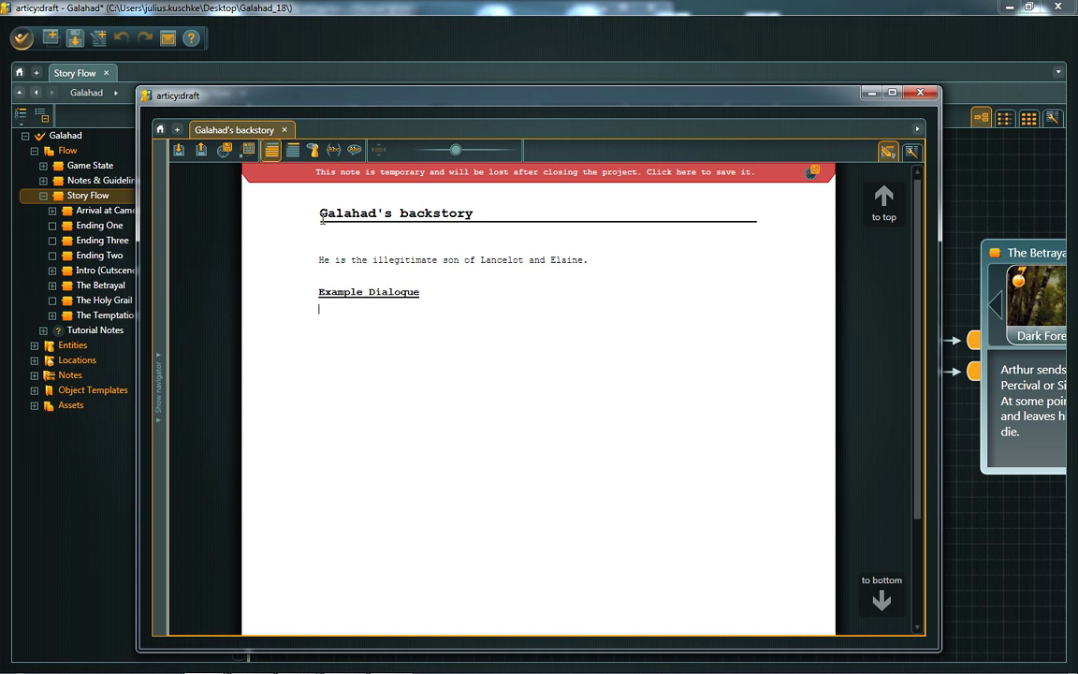
Step: Add a dialogue line for speaker Galahad with stage direction "laughing" and the text "Hey you! It's me Galahad."
left_click(313, 150)
type("Ga")
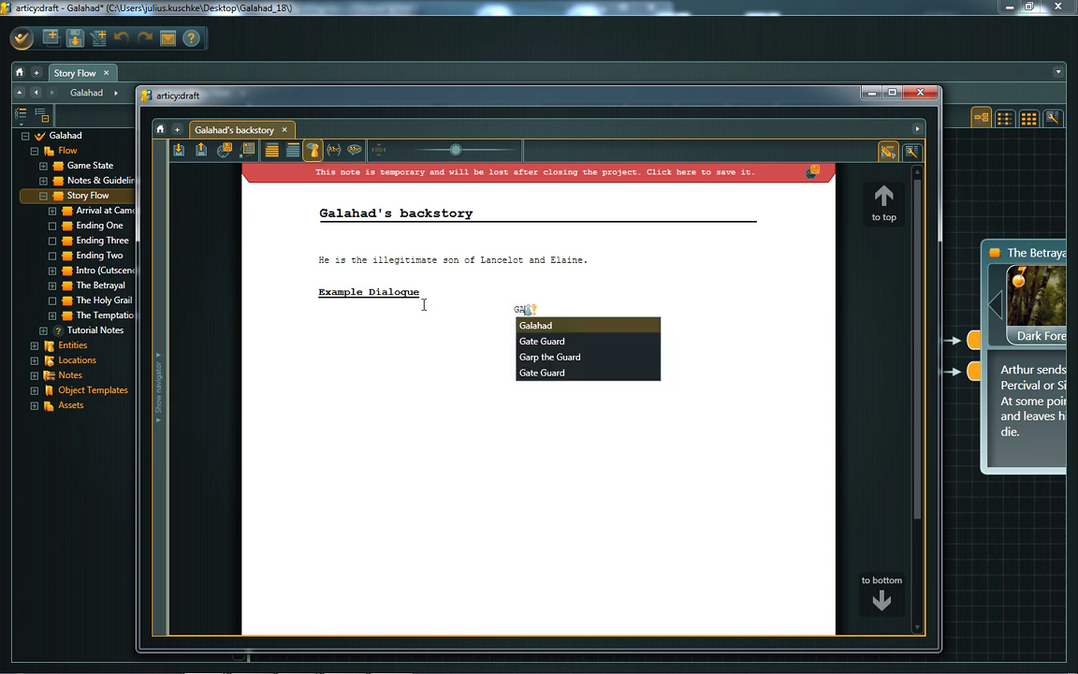
key("Return")
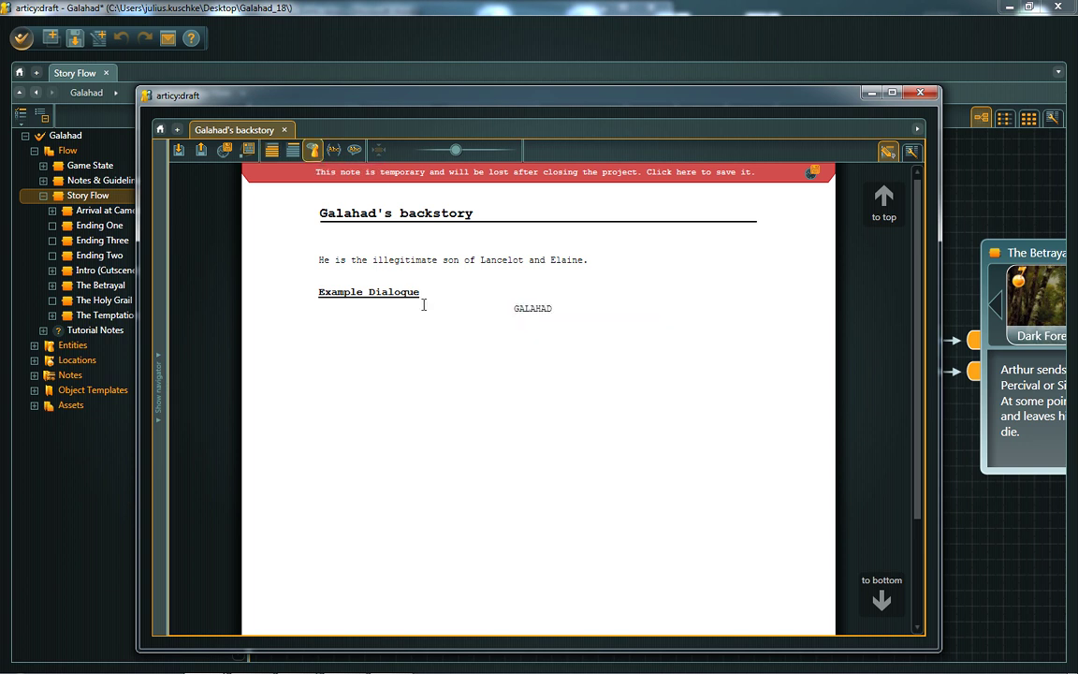
key("Return")
key("Tab")
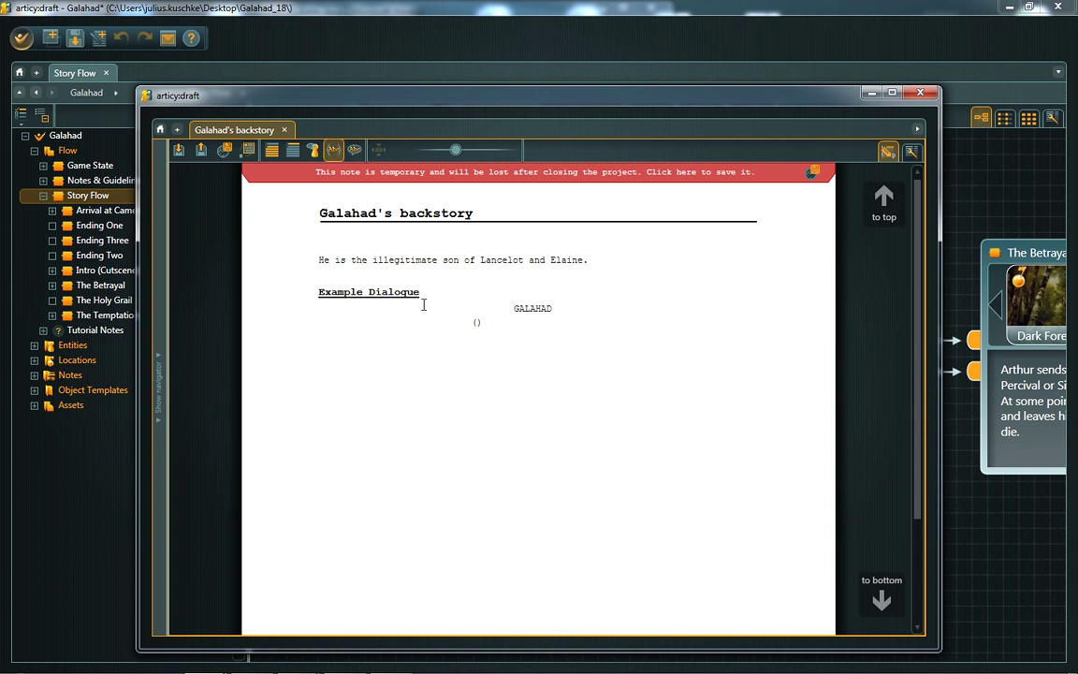
type("laughing")
key("Return")
type("Hey you")
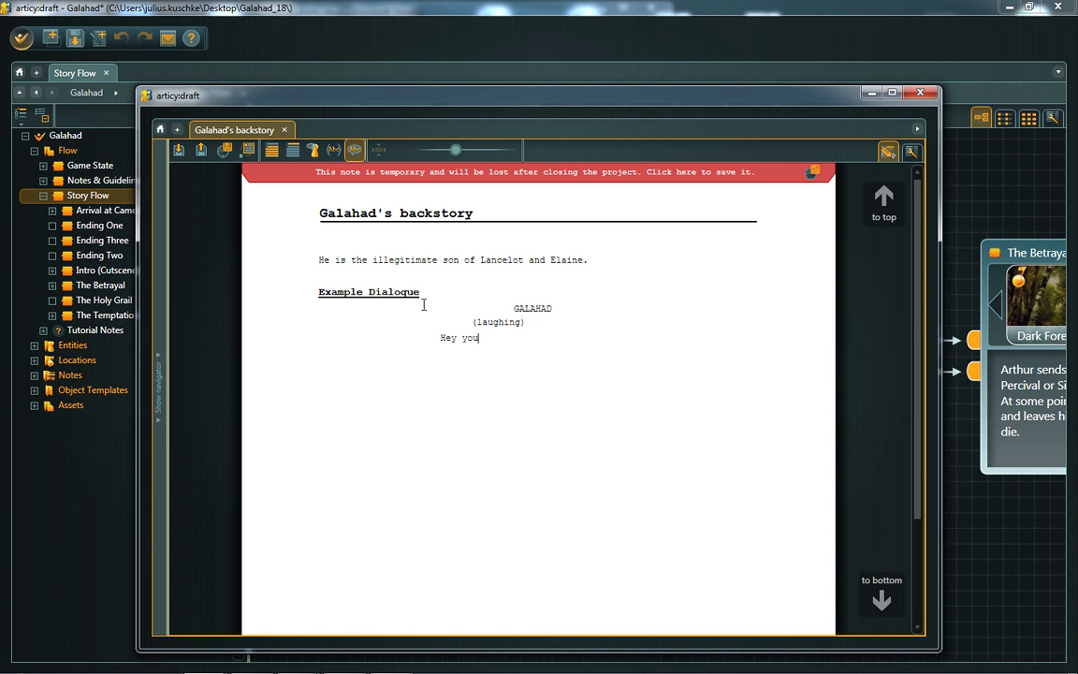
type("! It's me Galahad.")
key("Return")
Step: Add Gate Guard as the second speaker and link it to the Gate Guard entity under Castle Drakelowe
left_click(573, 370)
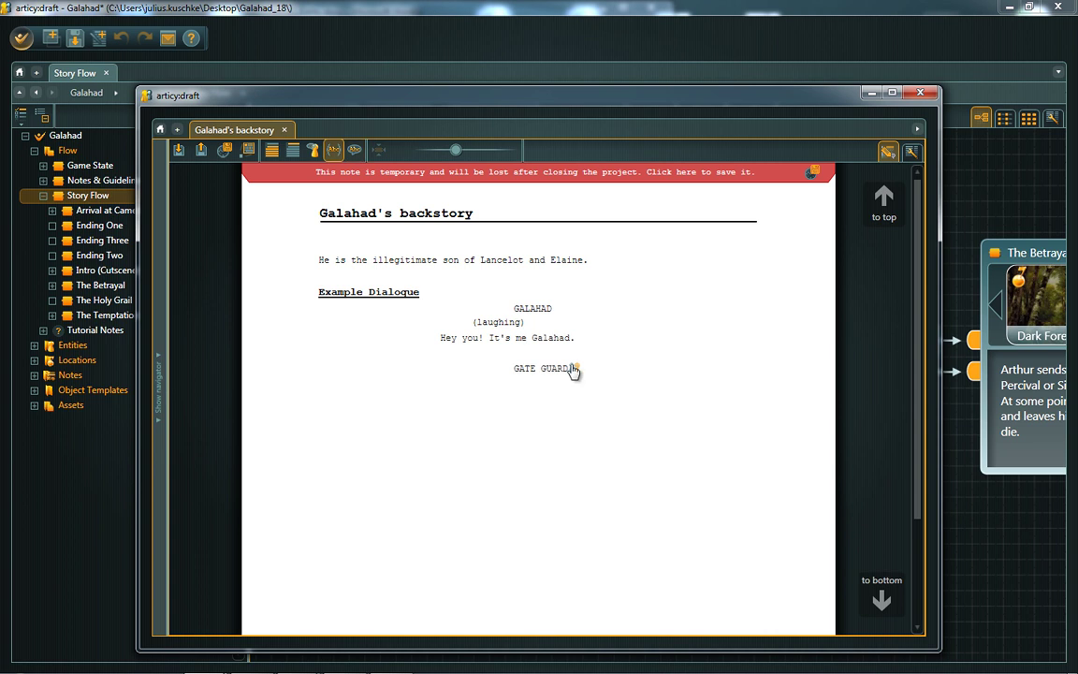
left_click(576, 370)
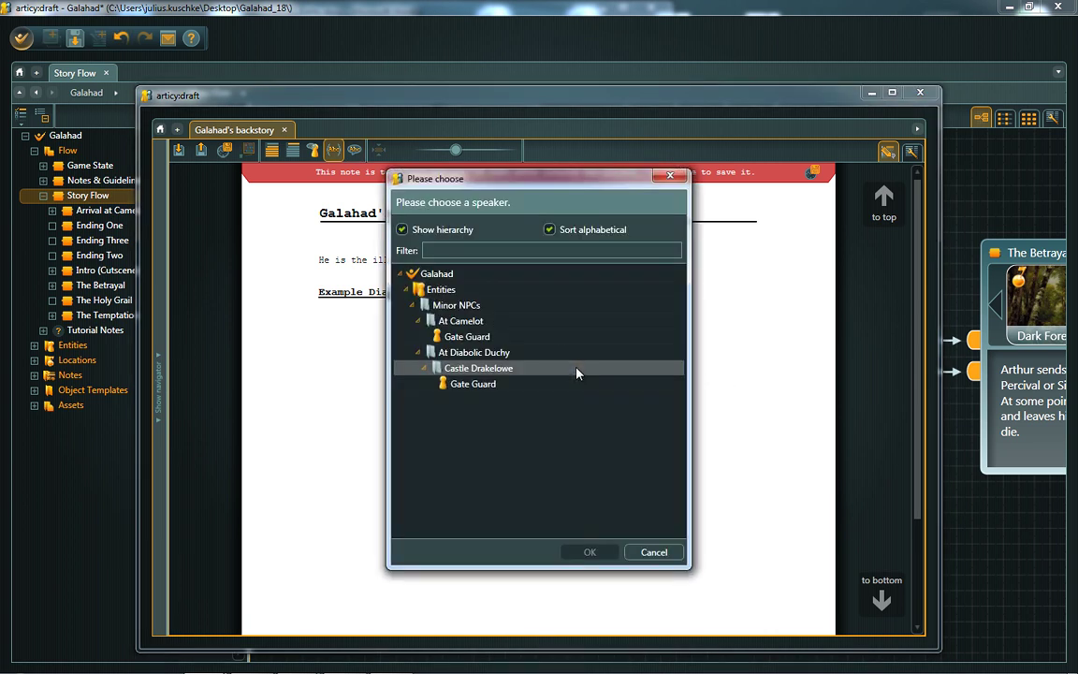
double_click(539, 388)
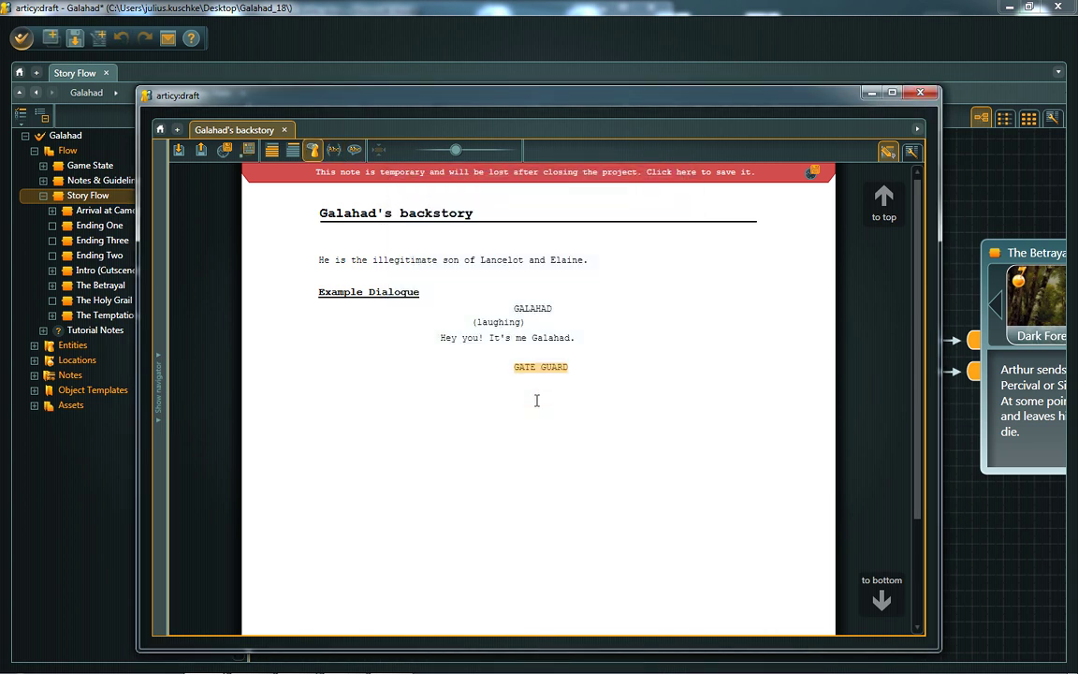
key("Return")
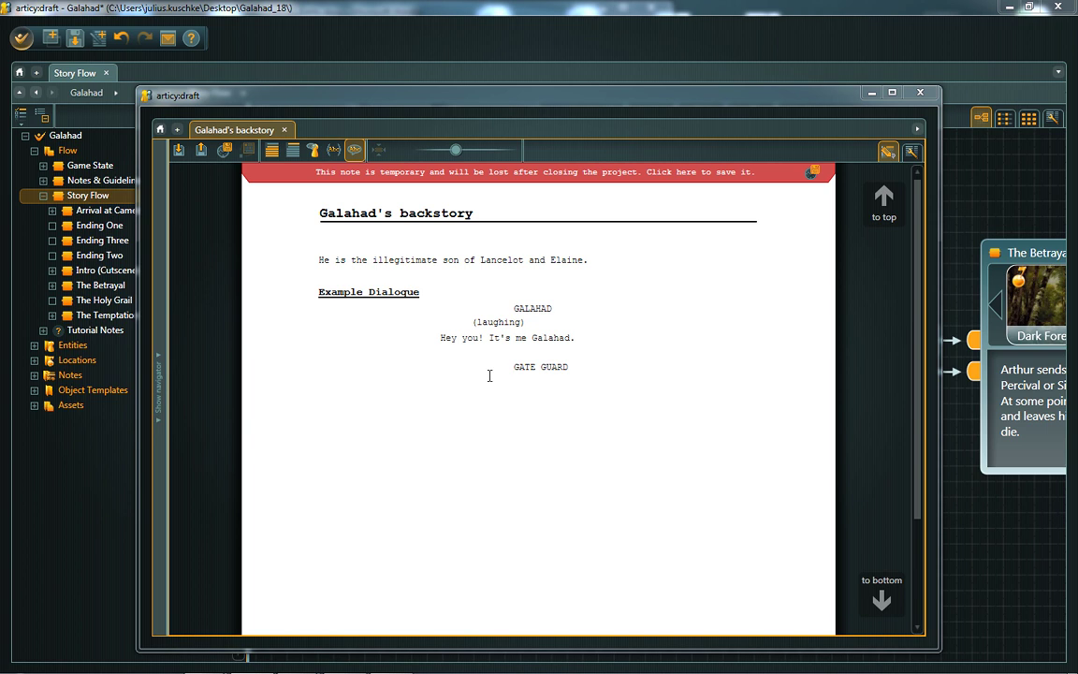
Step: Show the navigator in the note window and view its list of temporary objects
left_click(159, 348)
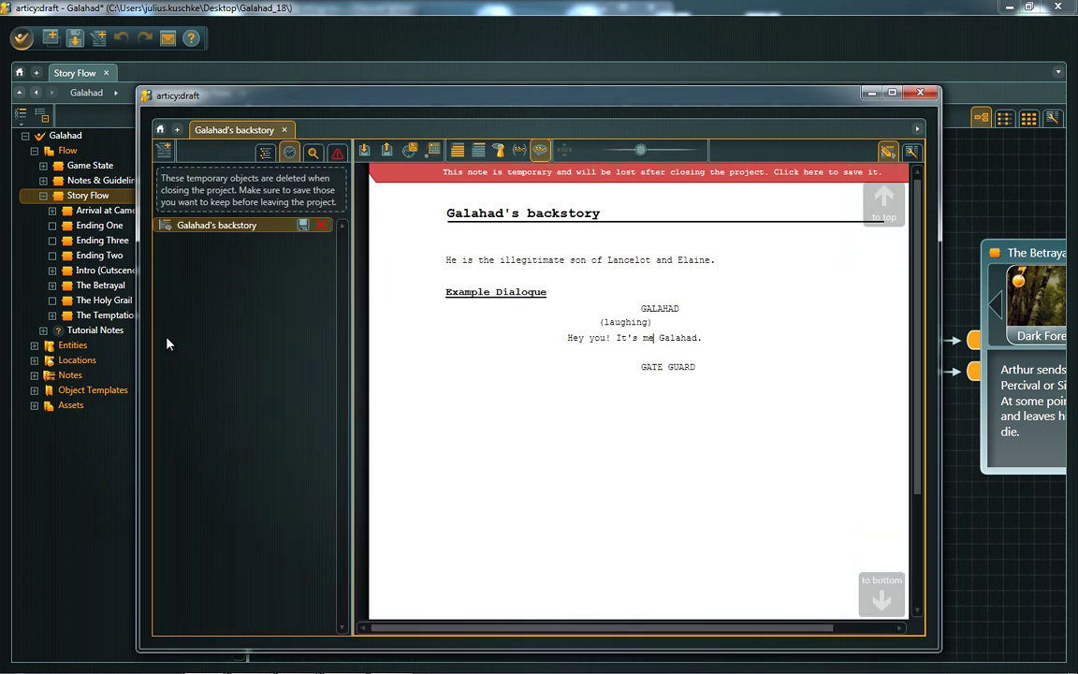
left_click(290, 154)
left_click(290, 153)
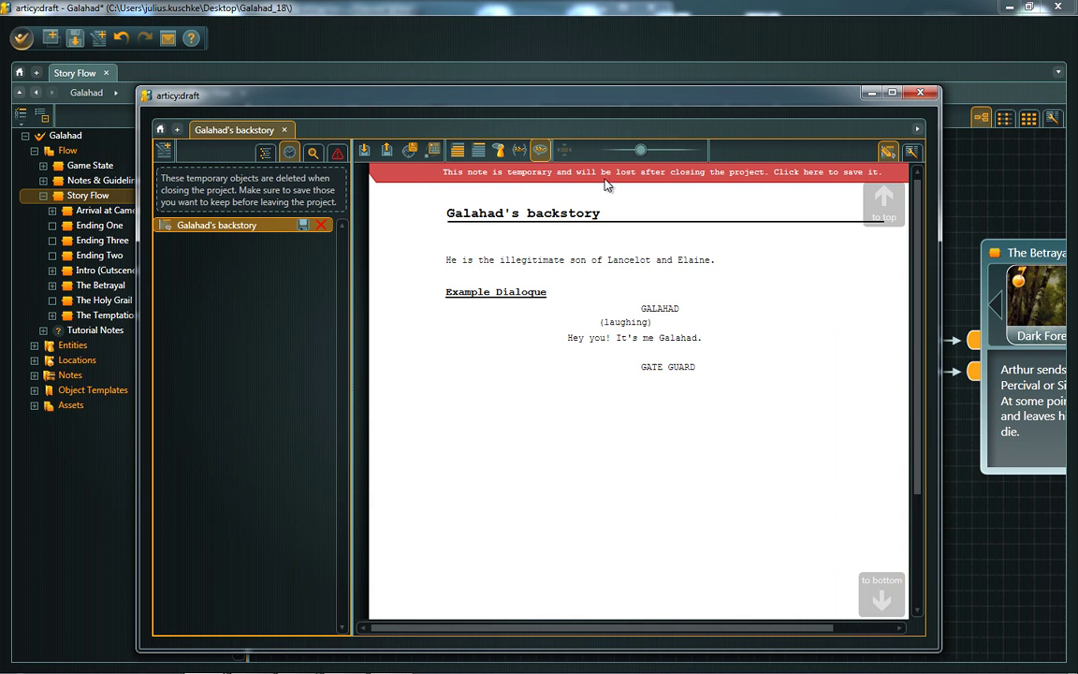
Step: Save the note "Galahad's backstory" permanently in the project's Dialog Scripts folder
left_click(412, 154)
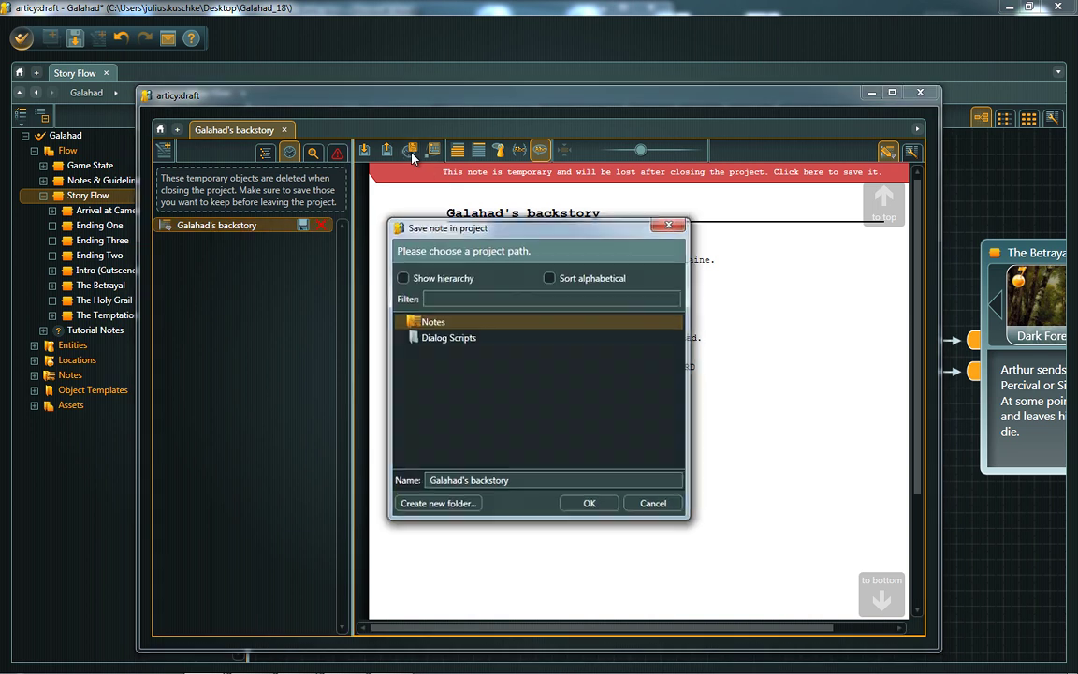
left_click(455, 338)
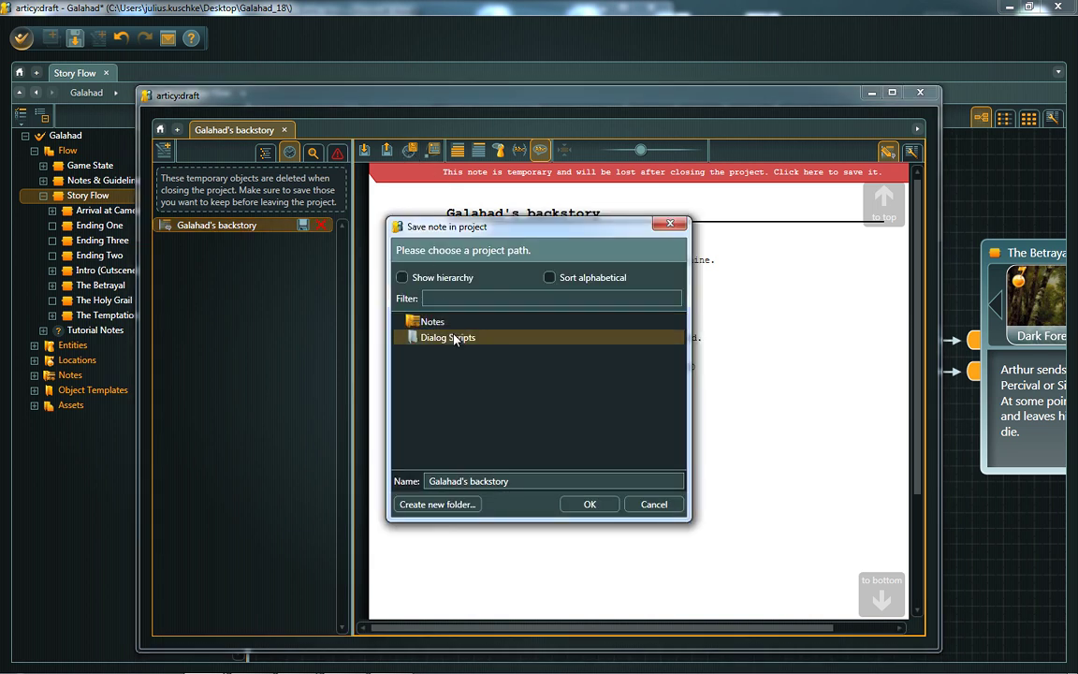
left_click(583, 505)
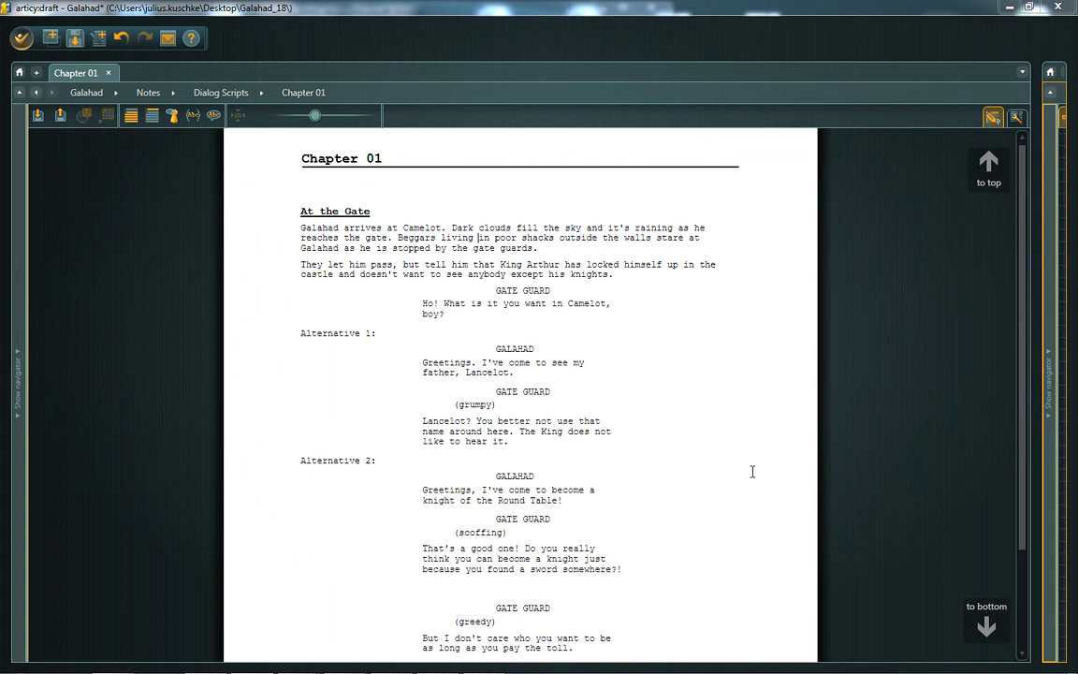
Step: Turn the entire Chapter 01 script into flow objects beside the Game State fragment using Automatic conversion, and move At the Gate clear of it
left_click(1048, 409)
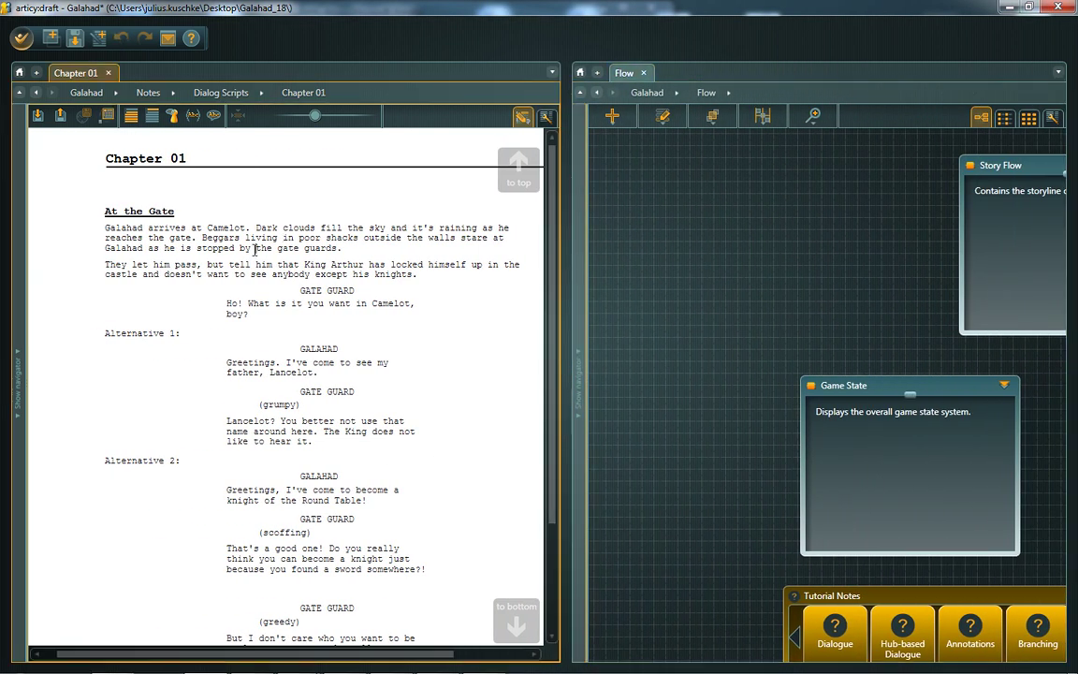
key("ctrl+a")
left_click(255, 244)
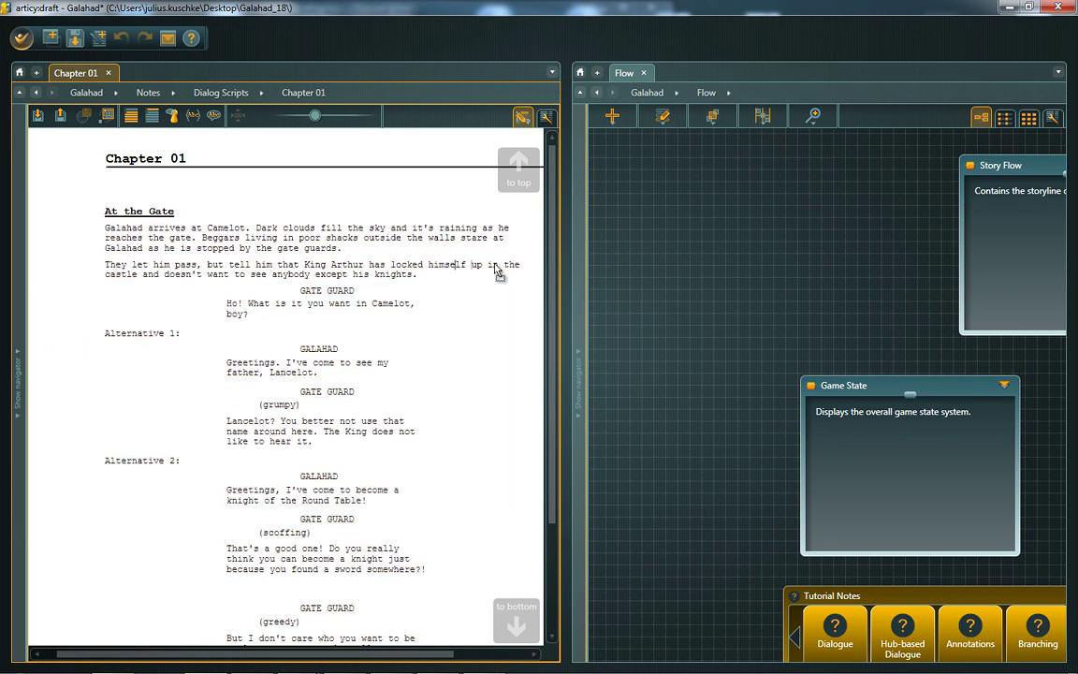
right_click(675, 242)
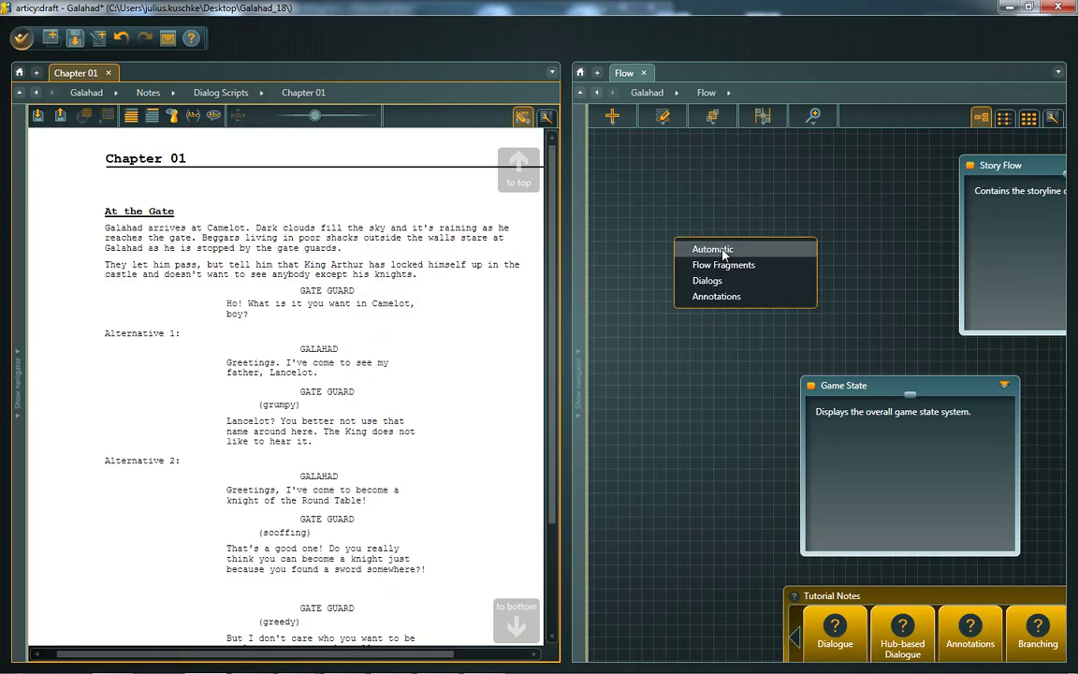
left_click(786, 255)
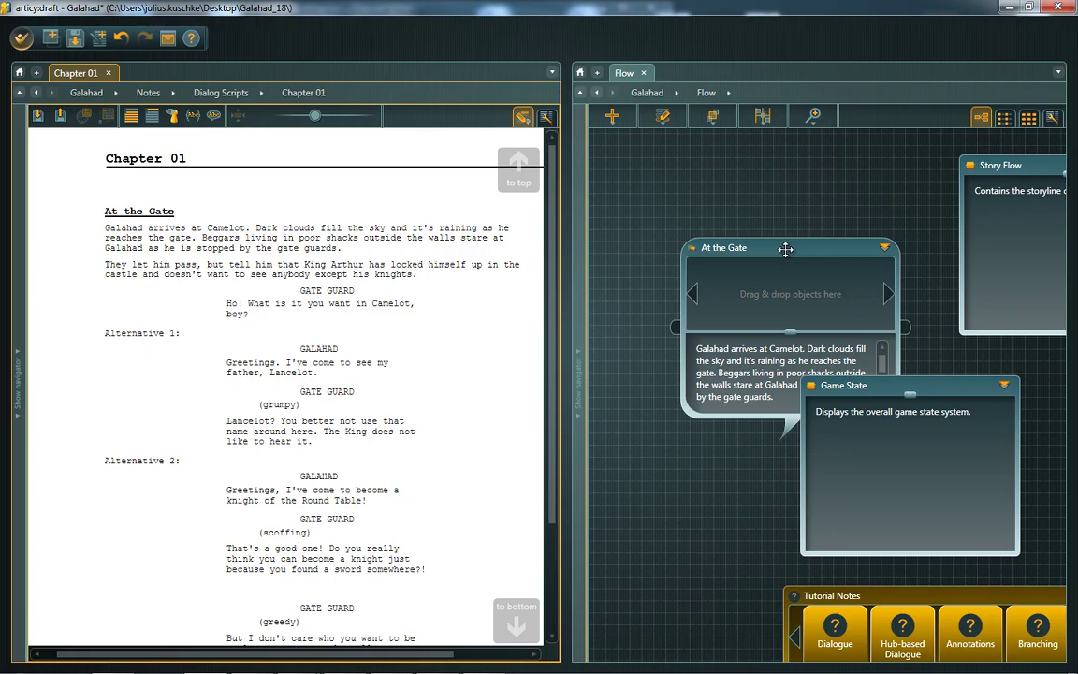
left_click_drag(789, 248, 732, 181)
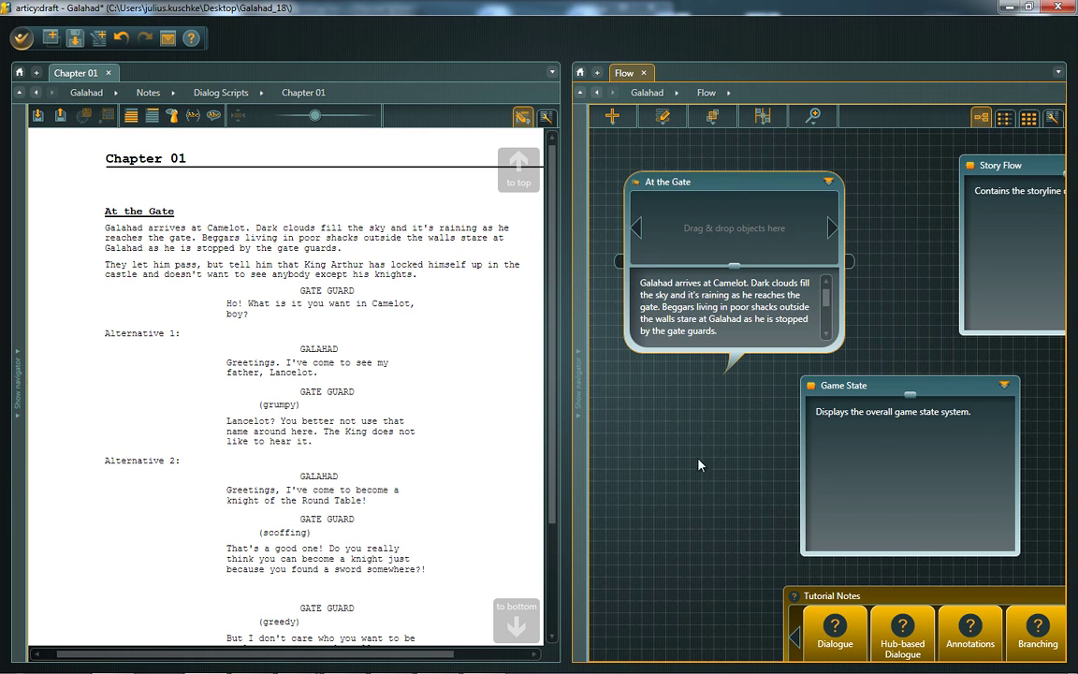
Step: Open the At the Gate dialog and look through the dialogue fragments generated from the script
left_click_drag(703, 449, 730, 497)
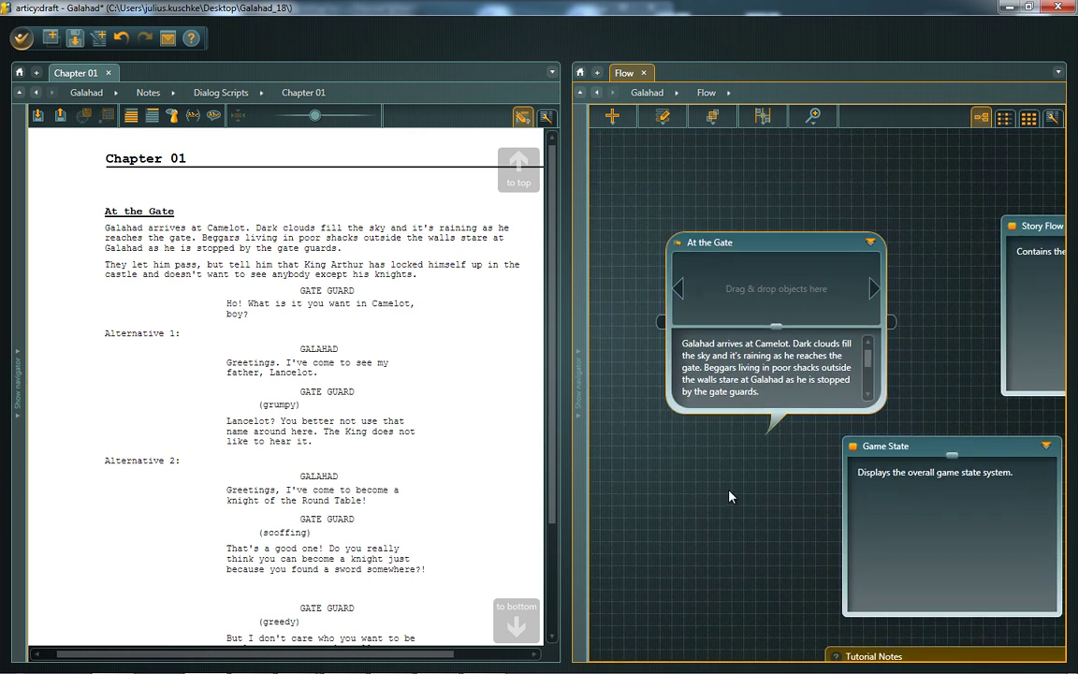
double_click(750, 366)
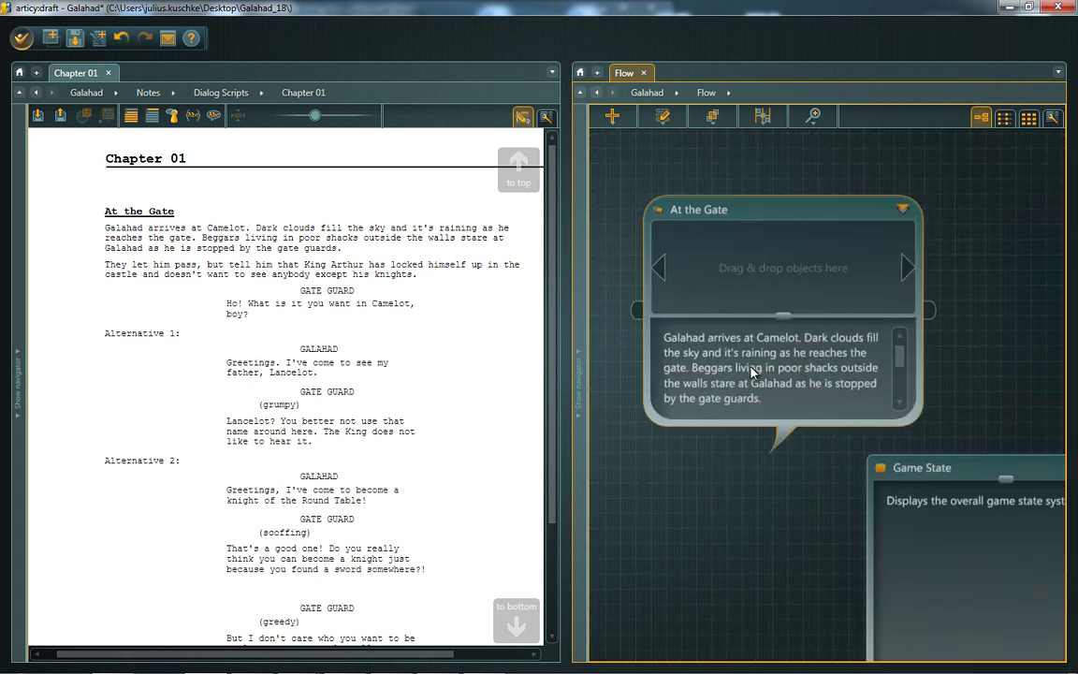
left_click_drag(755, 370, 825, 561)
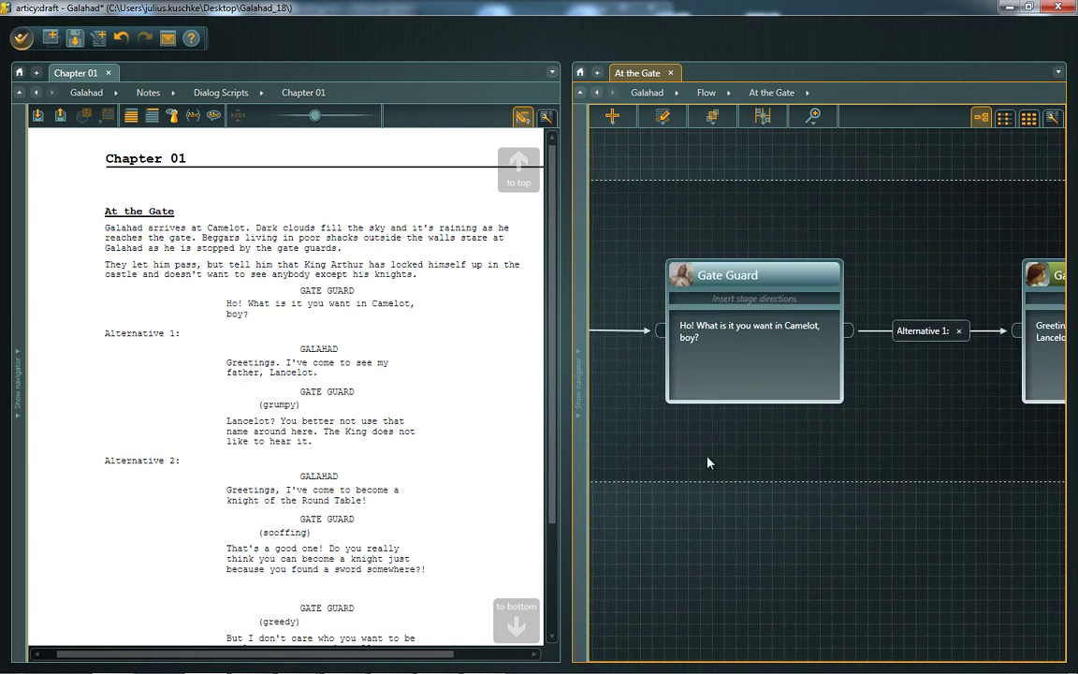
scroll(839, 450, "down", 3)
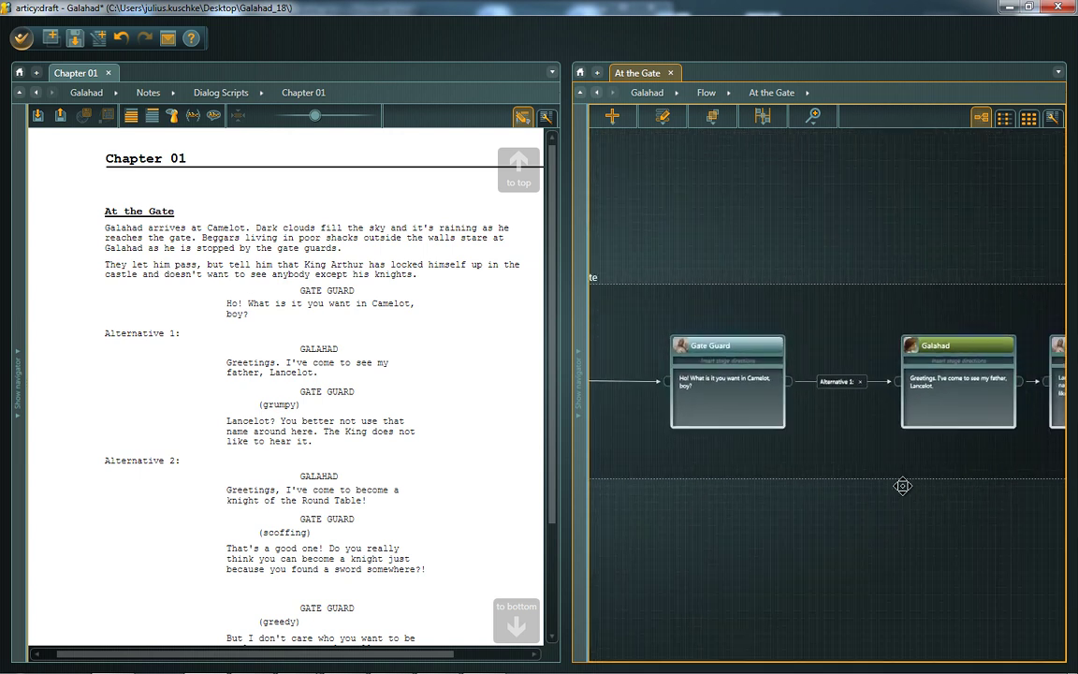
left_click_drag(905, 484, 741, 462)
Step: Move the Alternative 1 fragments of Galahad and Gate Guard up out of the row, and reposition the Alternative 2 connection
left_click_drag(663, 409, 902, 243)
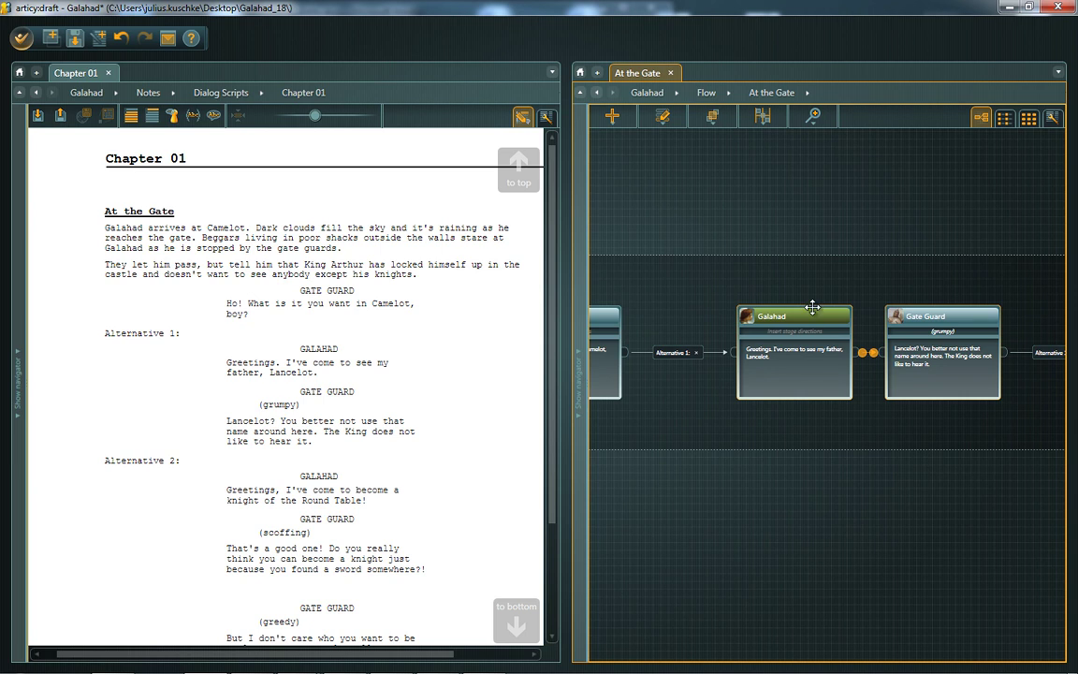
left_click_drag(813, 312, 815, 240)
scroll(815, 240, "right", 10)
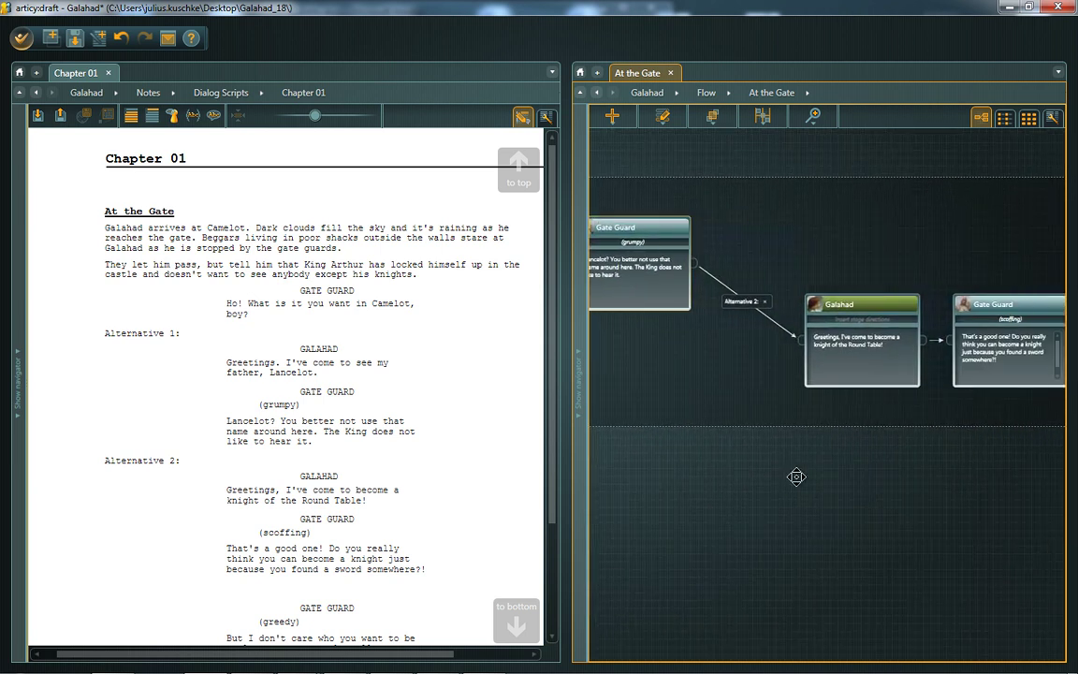
left_click(754, 308)
left_click_drag(754, 308, 620, 393)
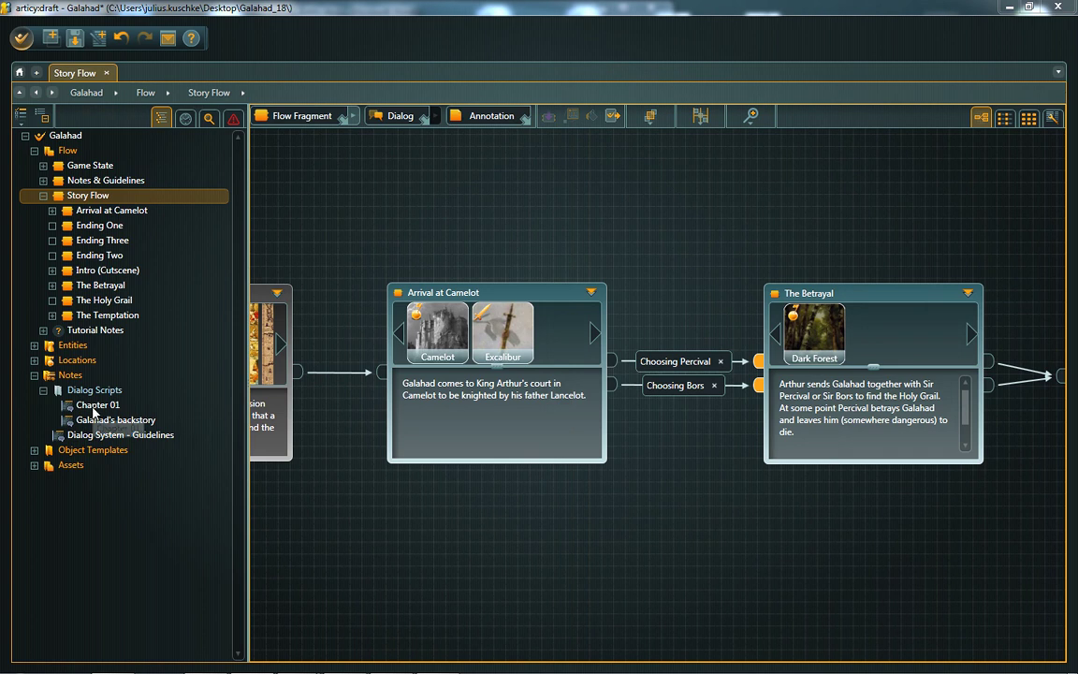
Step: Attach the Chapter 01 note from Dialog Scripts to The Betrayal fragment in the Story Flow
left_click_drag(91, 375, 879, 339)
double_click(882, 339)
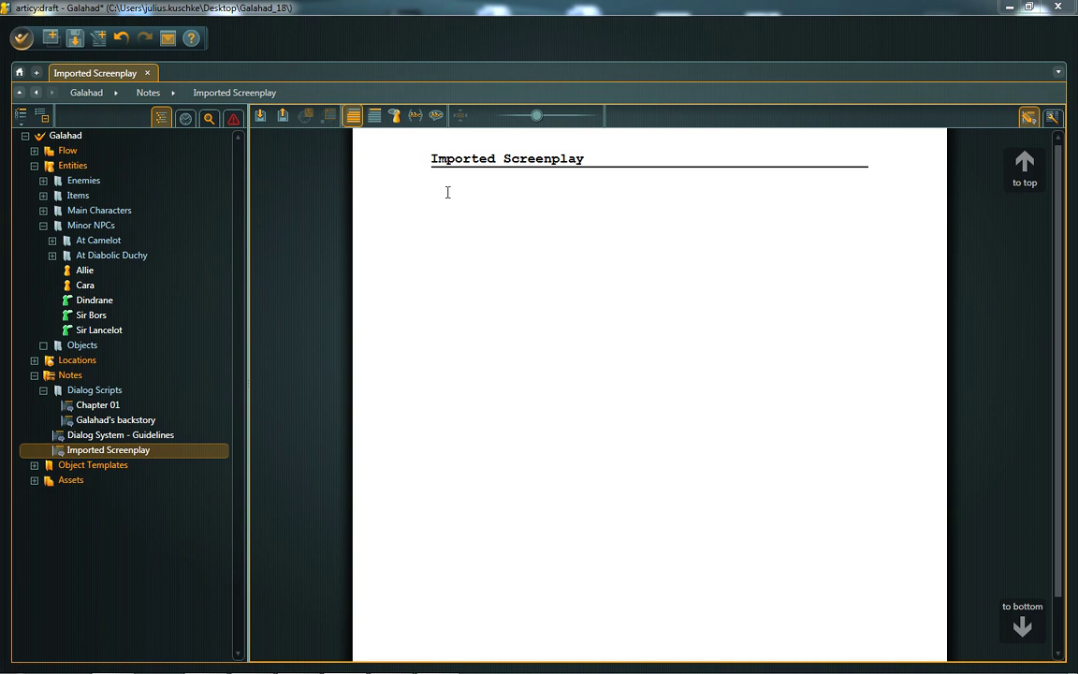
Step: Export the Imported Screenplay note to a document file
left_click(281, 116)
double_click(278, 122)
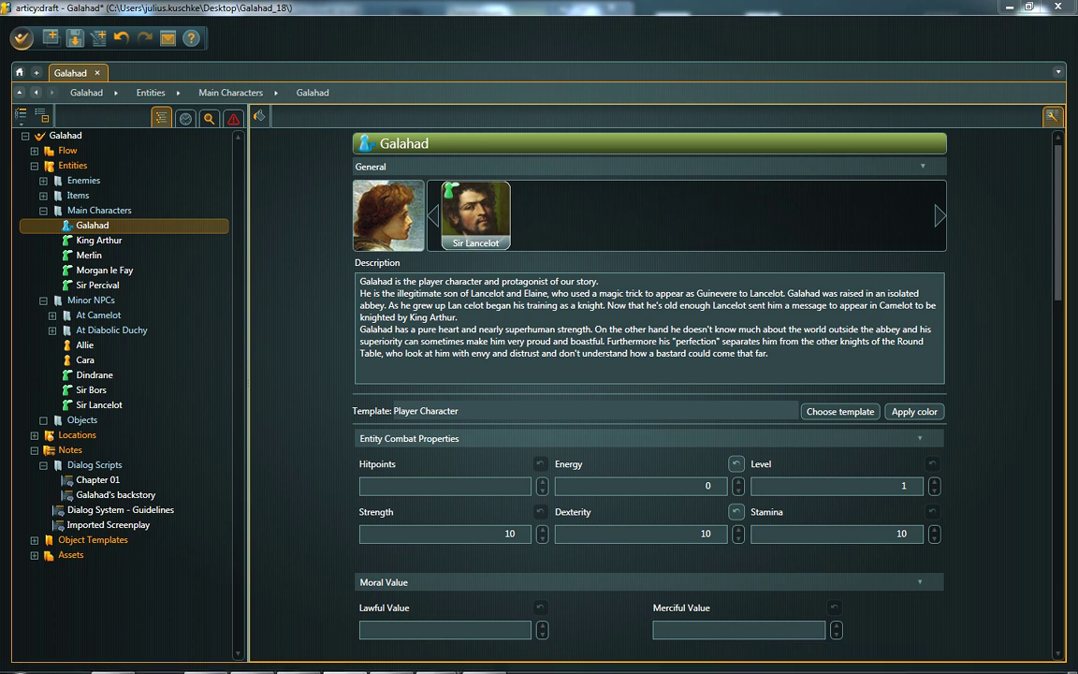
Step: Switch to Word and examine the exported entity documents Galahad_Entity.docx and Galahad_asList.docx
mouse_move(434, 659)
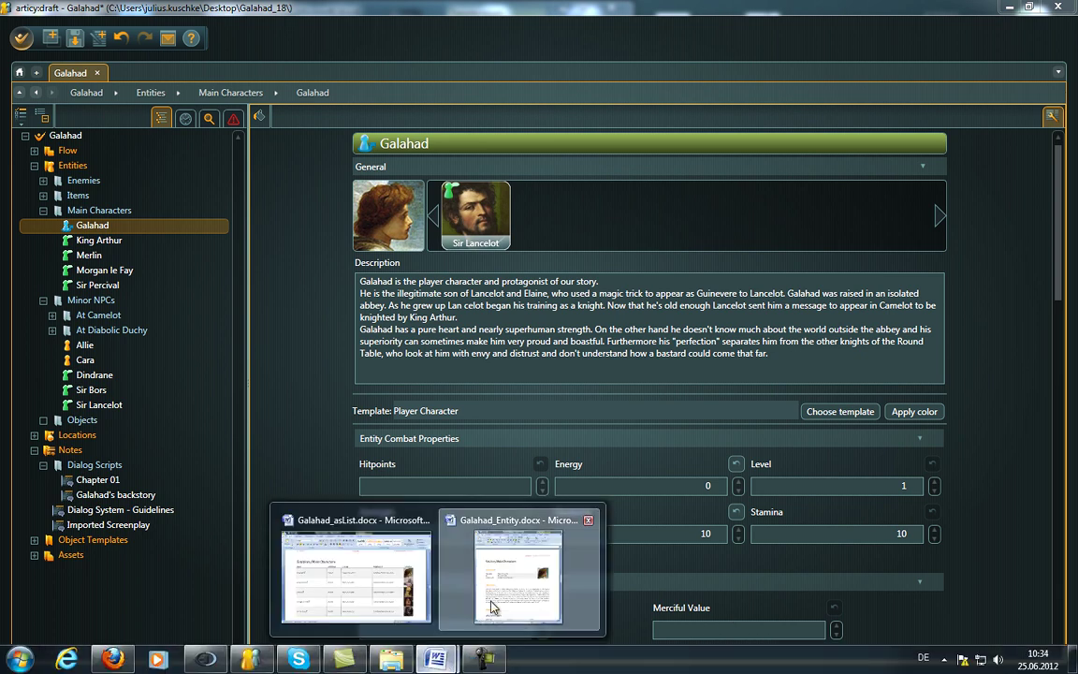
left_click(497, 599)
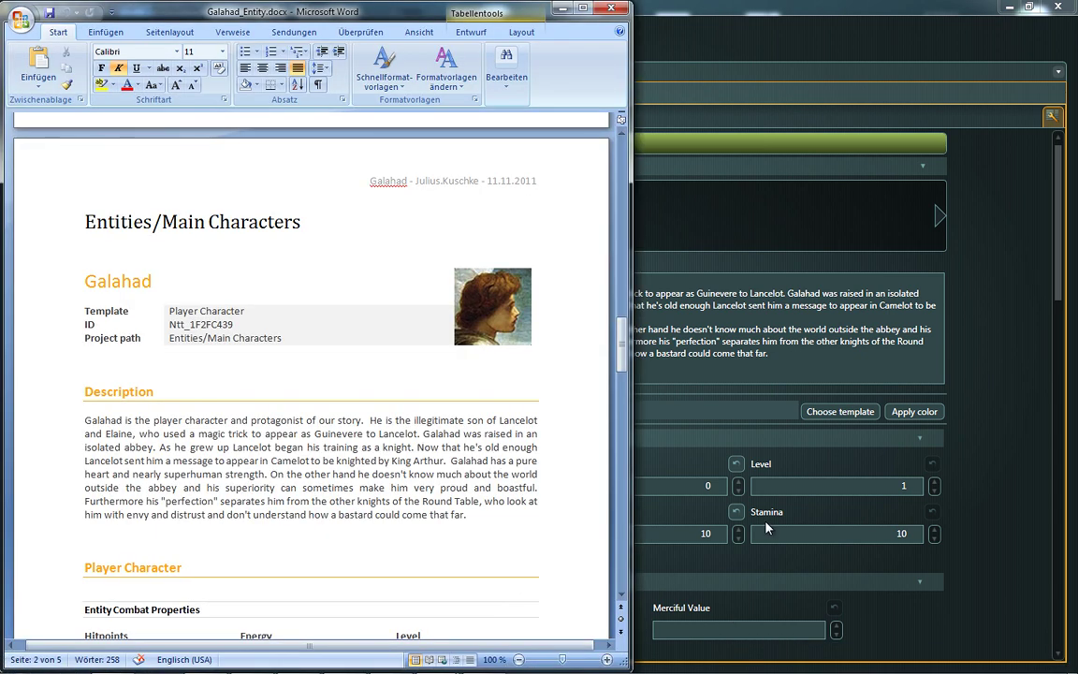
mouse_move(434, 658)
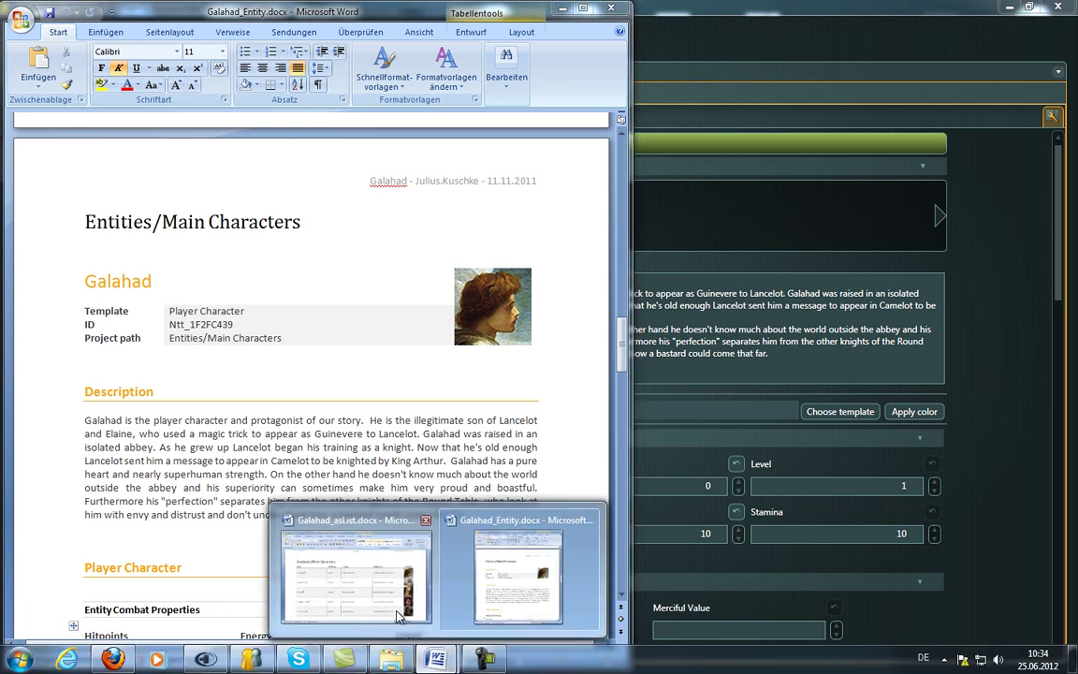
left_click(397, 616)
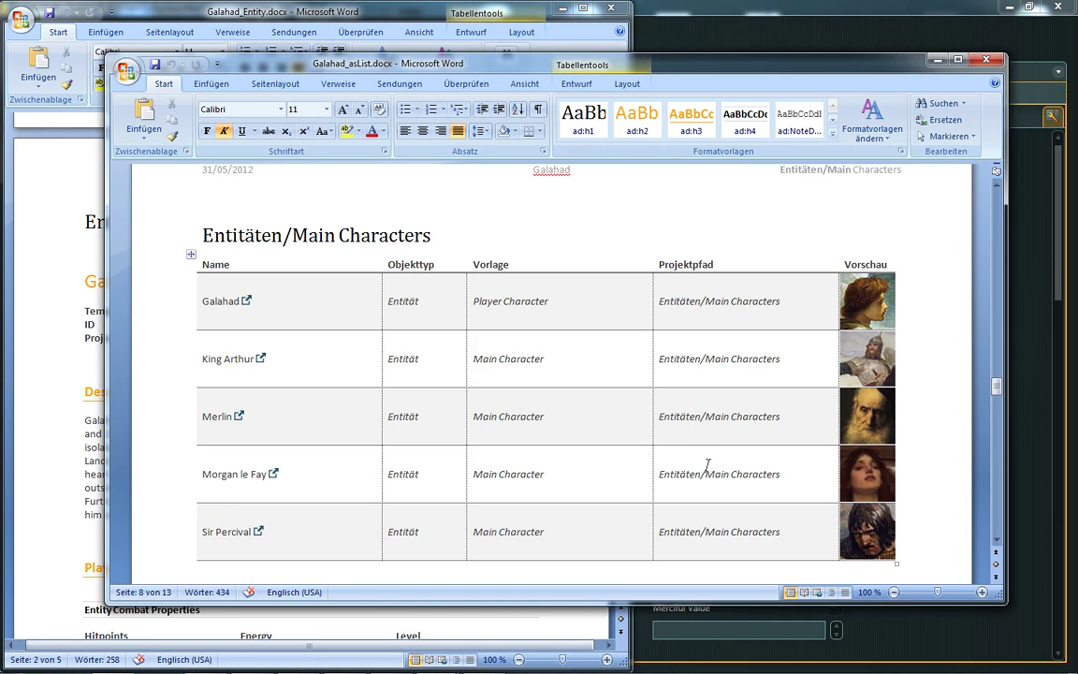
scroll(702, 476, "down", 8)
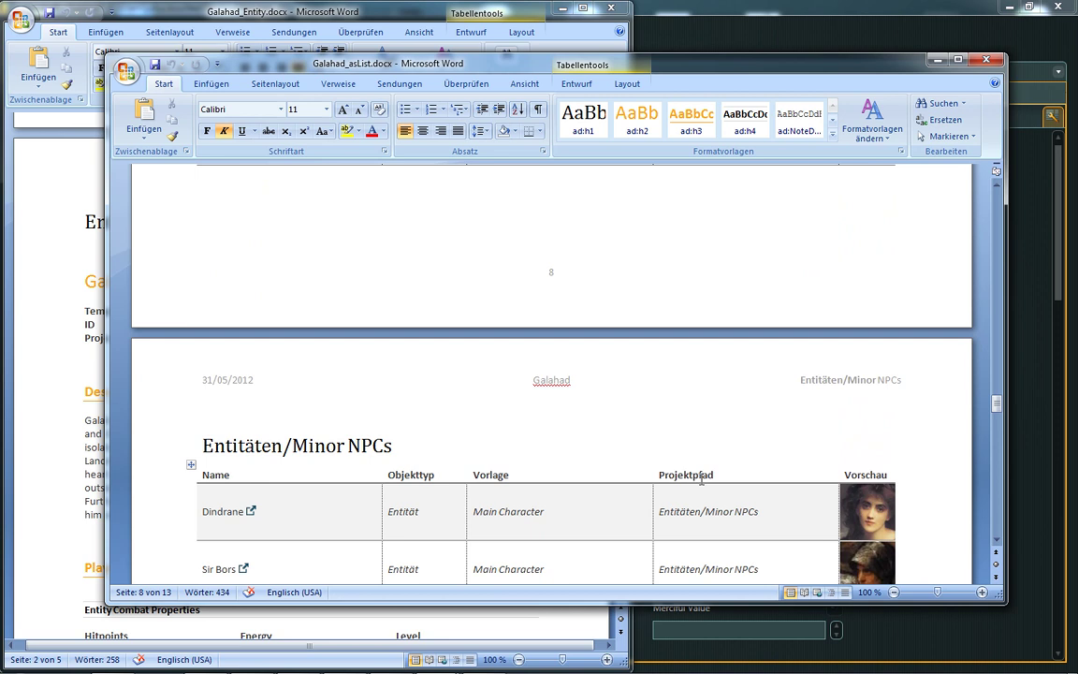
scroll(702, 478, "down", 4)
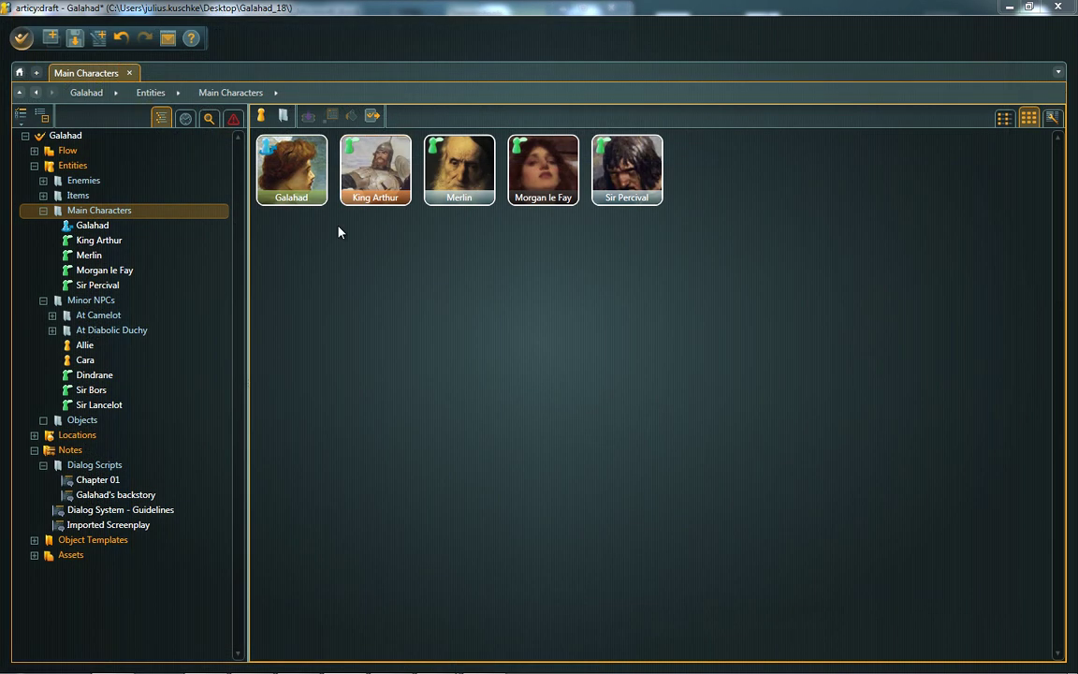
Step: Open the export options for Galahad, King Arthur and Merlin, and add Morgan le Fay and Sir Percival to the .docx export
left_click_drag(275, 228, 457, 167)
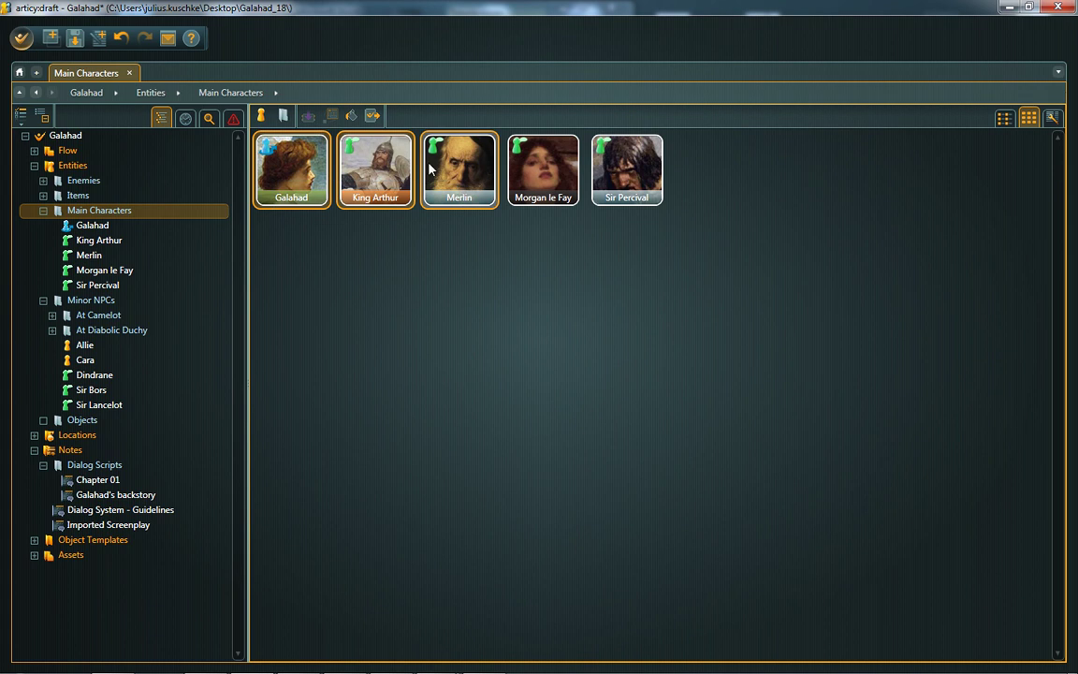
left_click(371, 115)
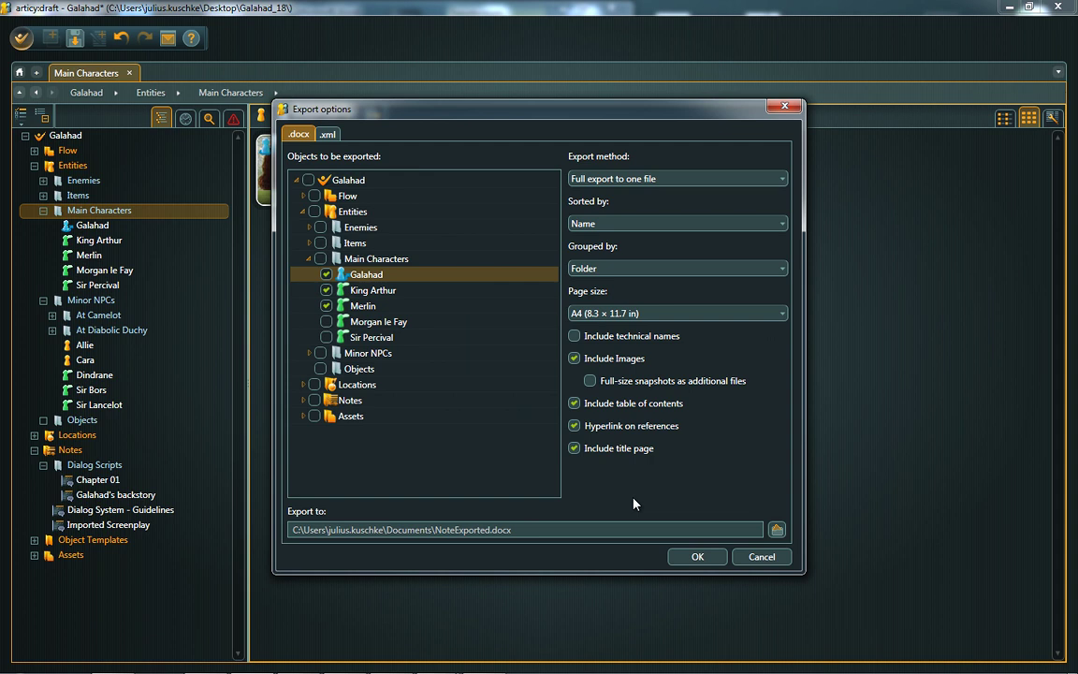
left_click(326, 321)
left_click(326, 337)
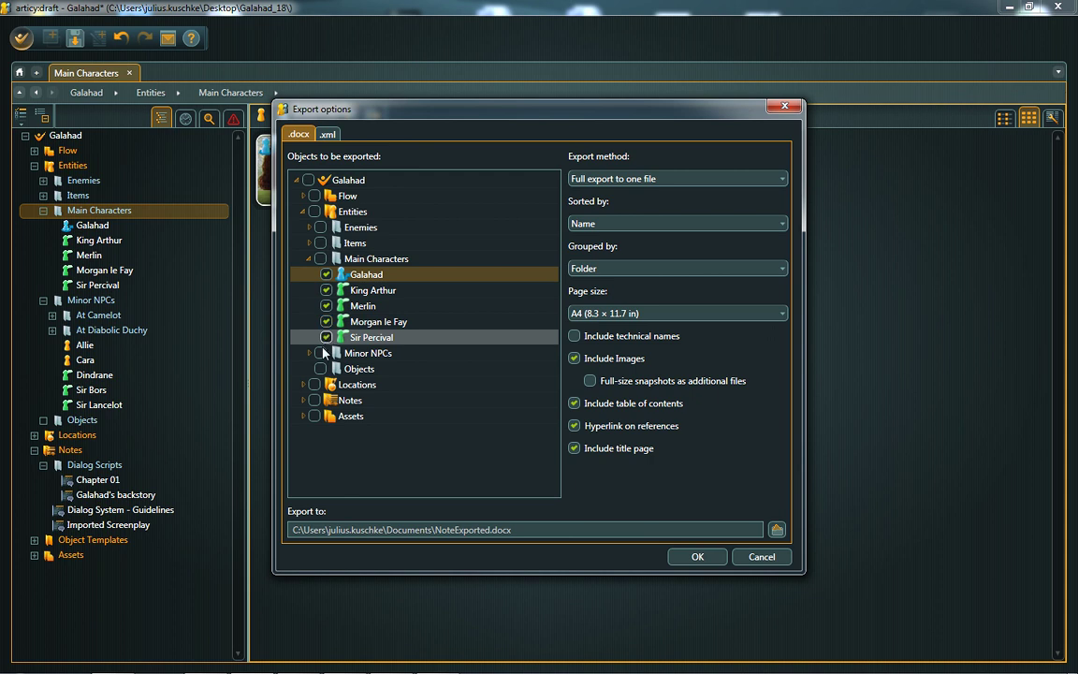
Step: Add Allie and Cara from Minor NPCs to the objects for export, and view the available export methods
left_click(310, 353)
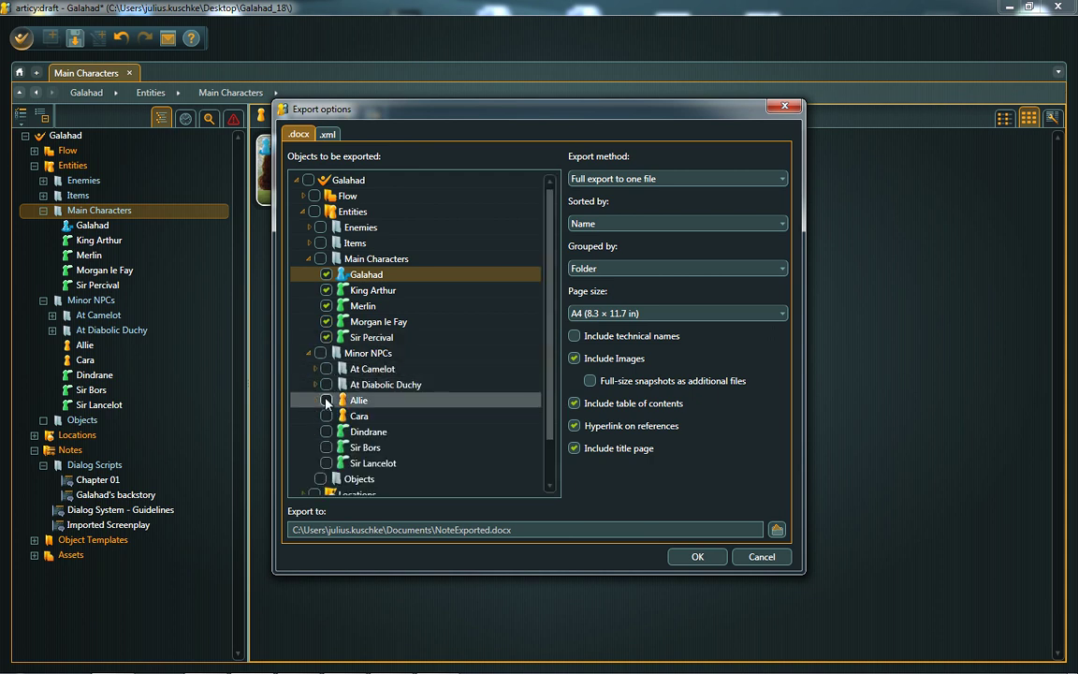
left_click(326, 399)
left_click(325, 416)
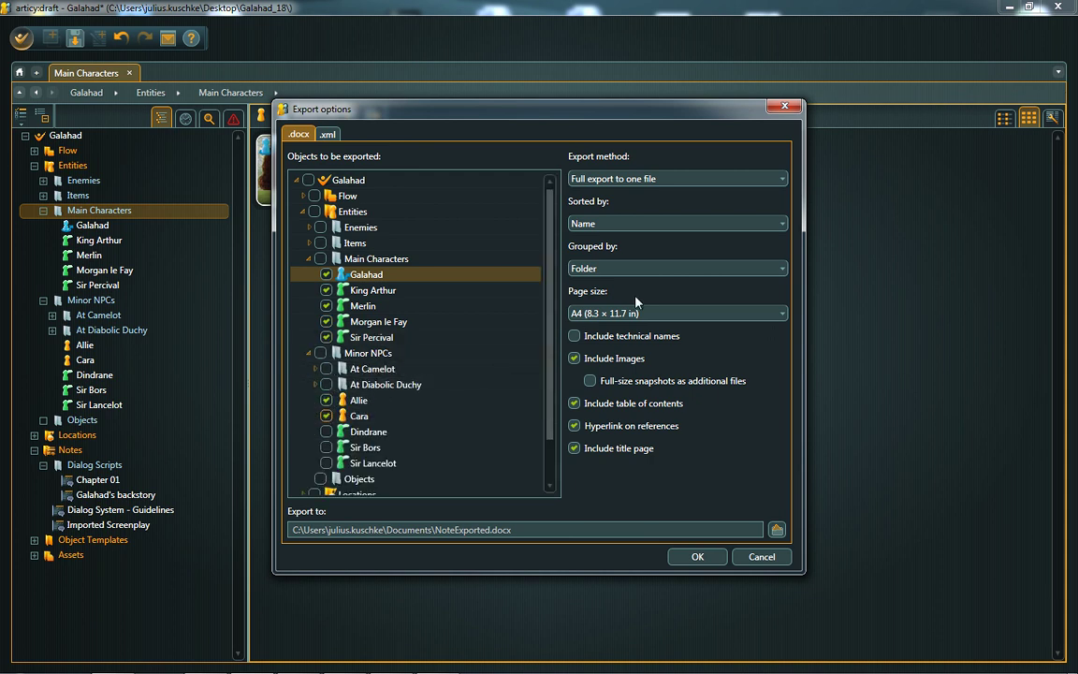
left_click(737, 180)
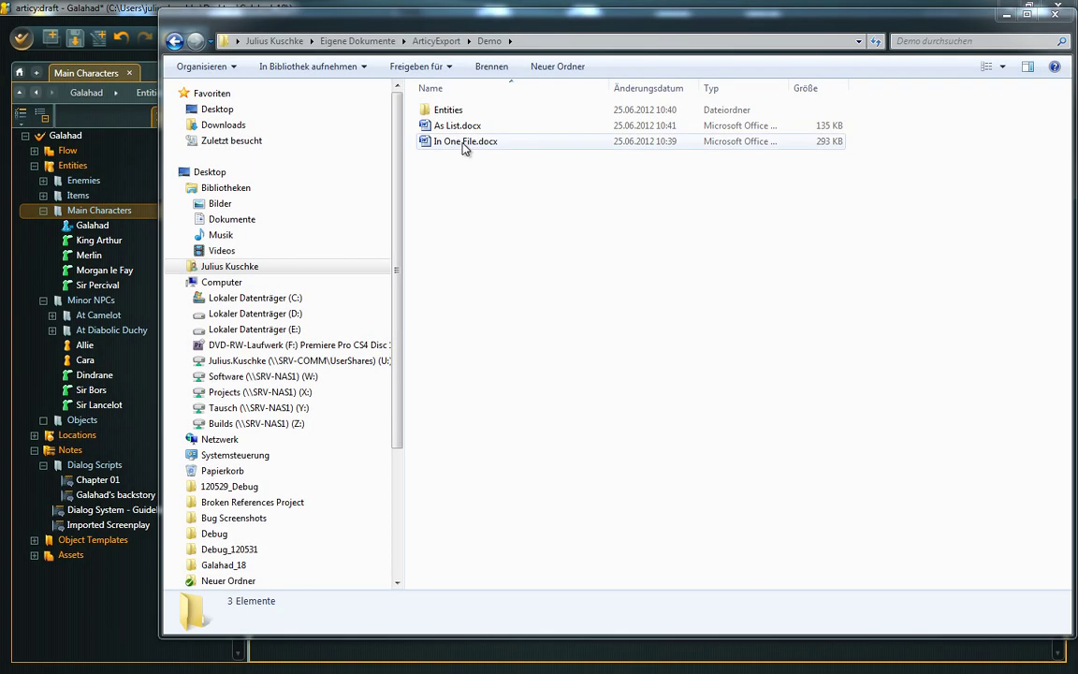
Step: Examine the exported files in the Demo folder: In One File.docx, the Main Characters folder under Entities, and As List.docx
double_click(465, 143)
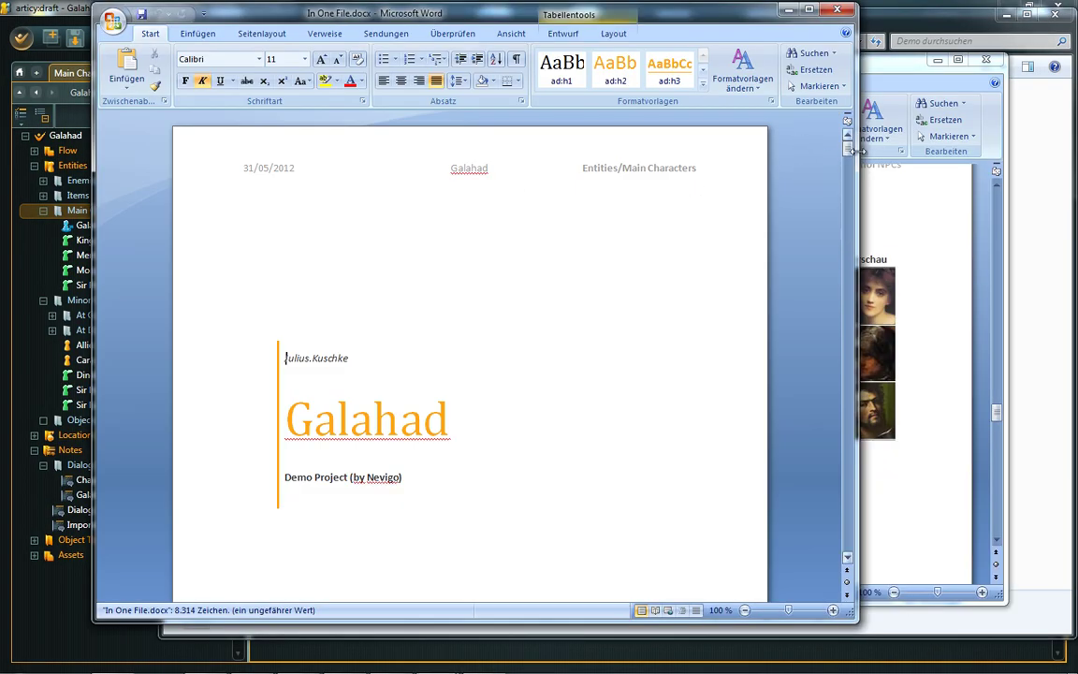
left_click_drag(848, 147, 839, 421)
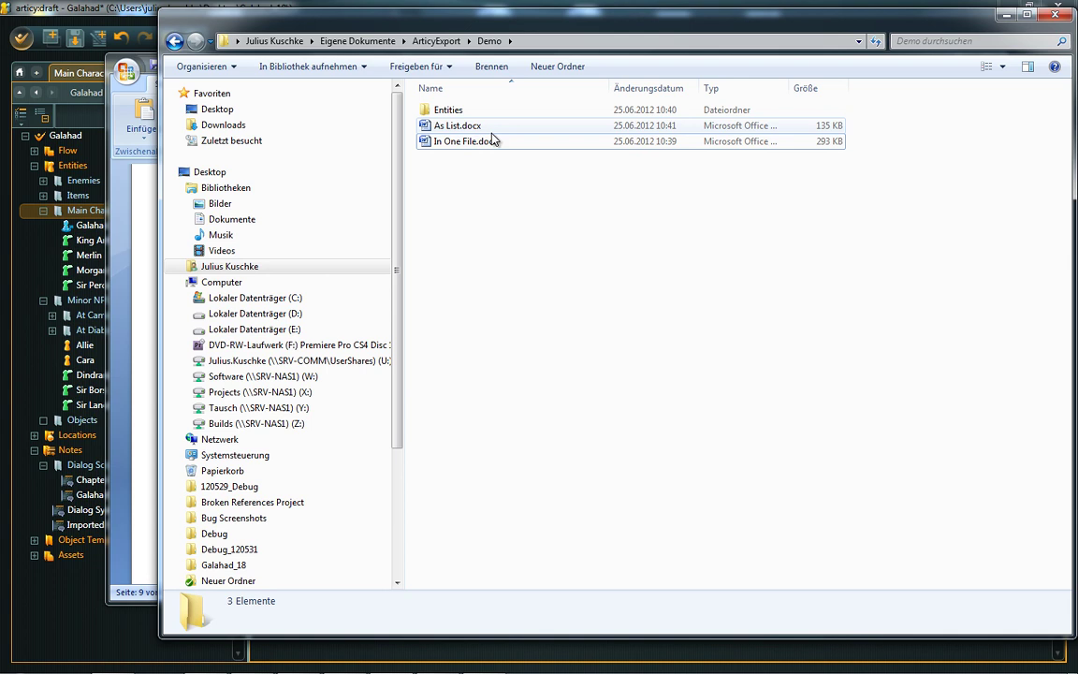
double_click(465, 112)
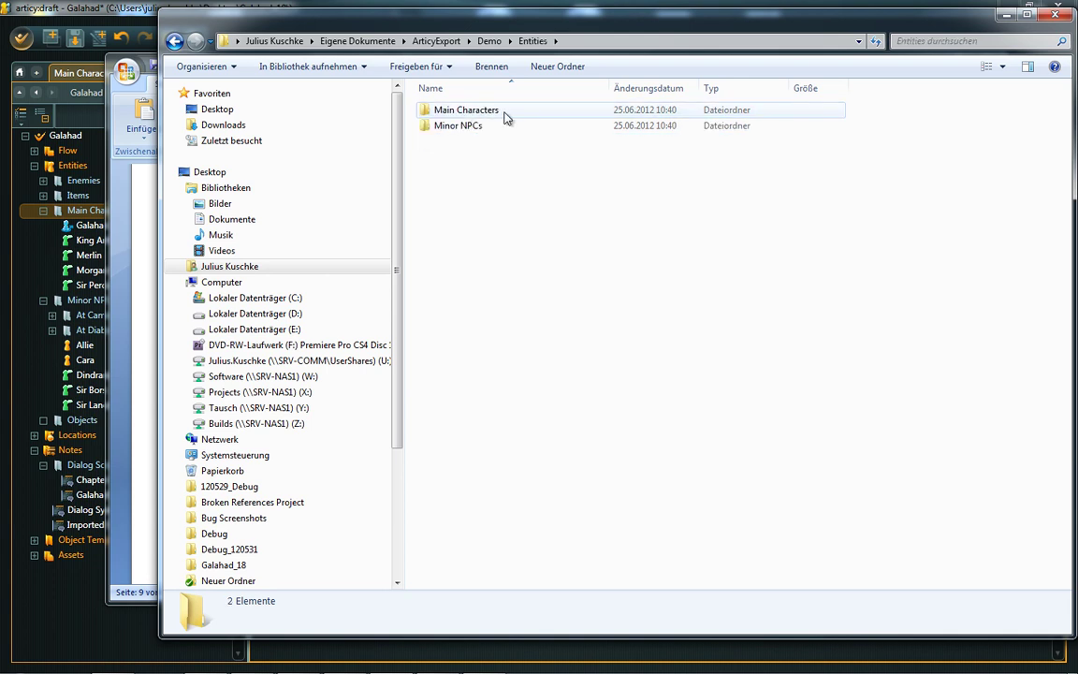
double_click(501, 112)
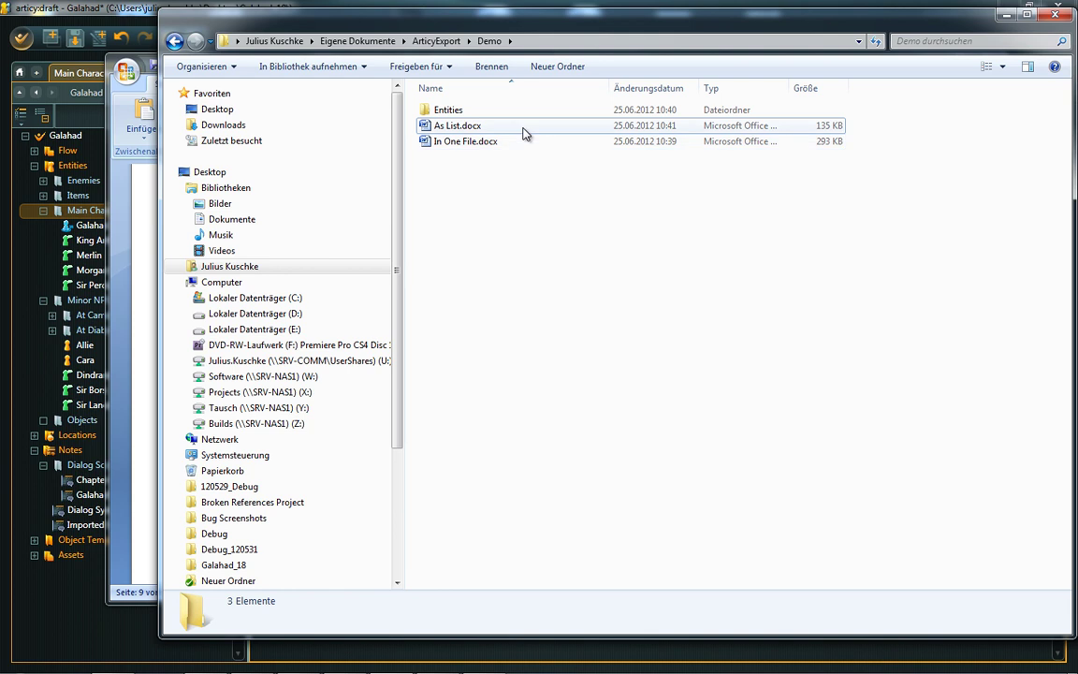
double_click(524, 134)
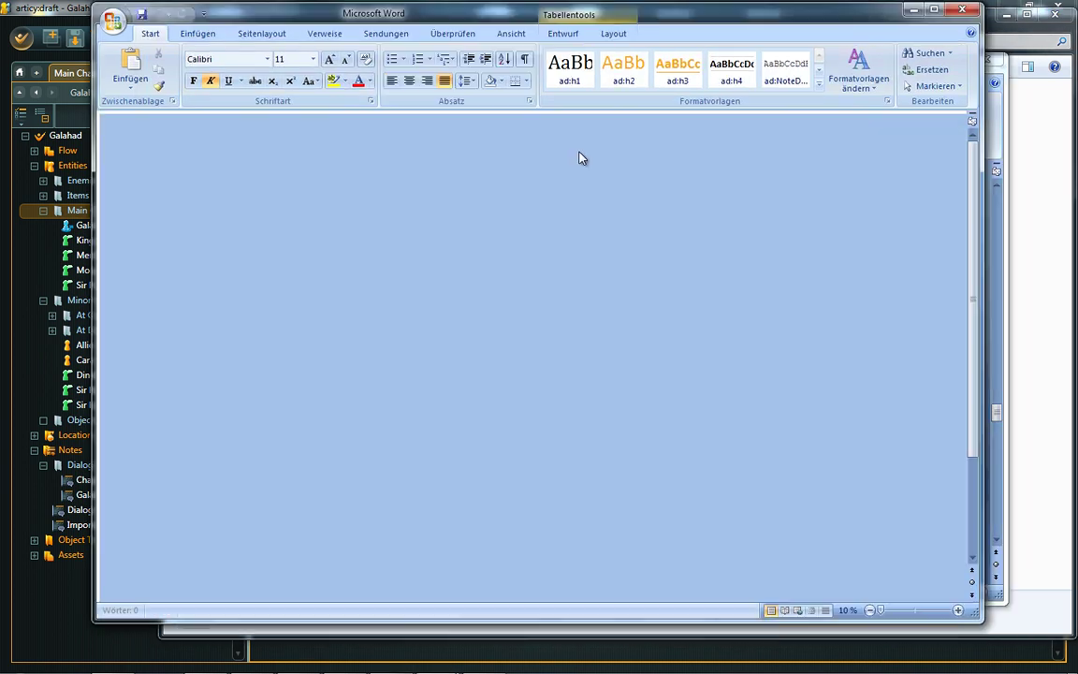
left_click_drag(975, 187, 975, 332)
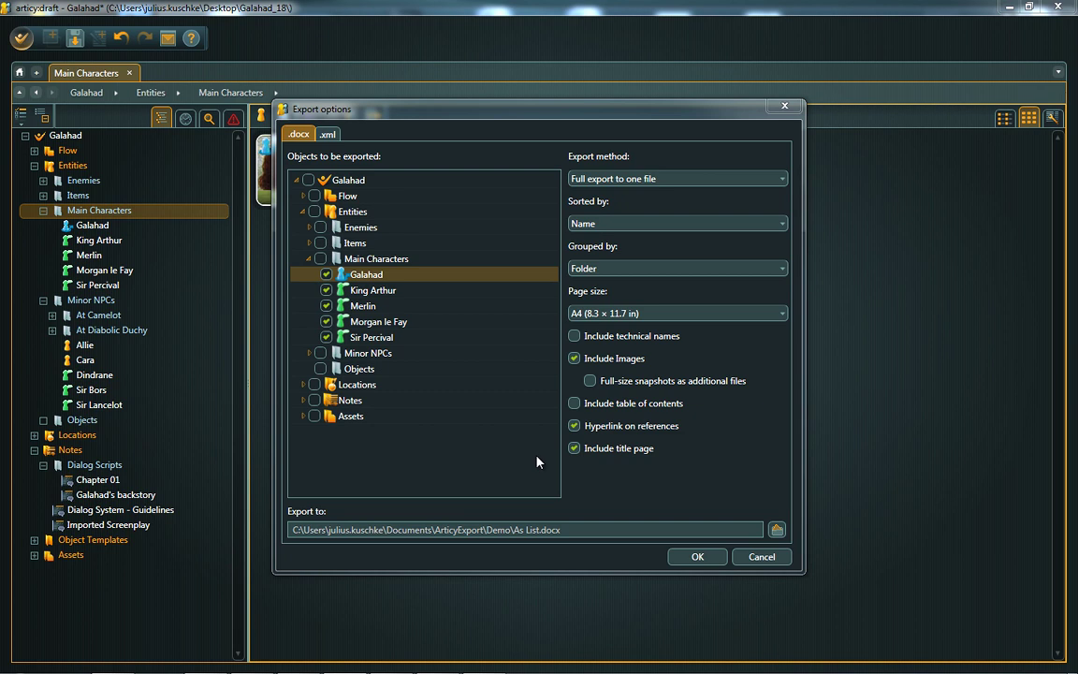
Step: Include technical names in the .docx export and toggle the inclusion of images
left_click(574, 337)
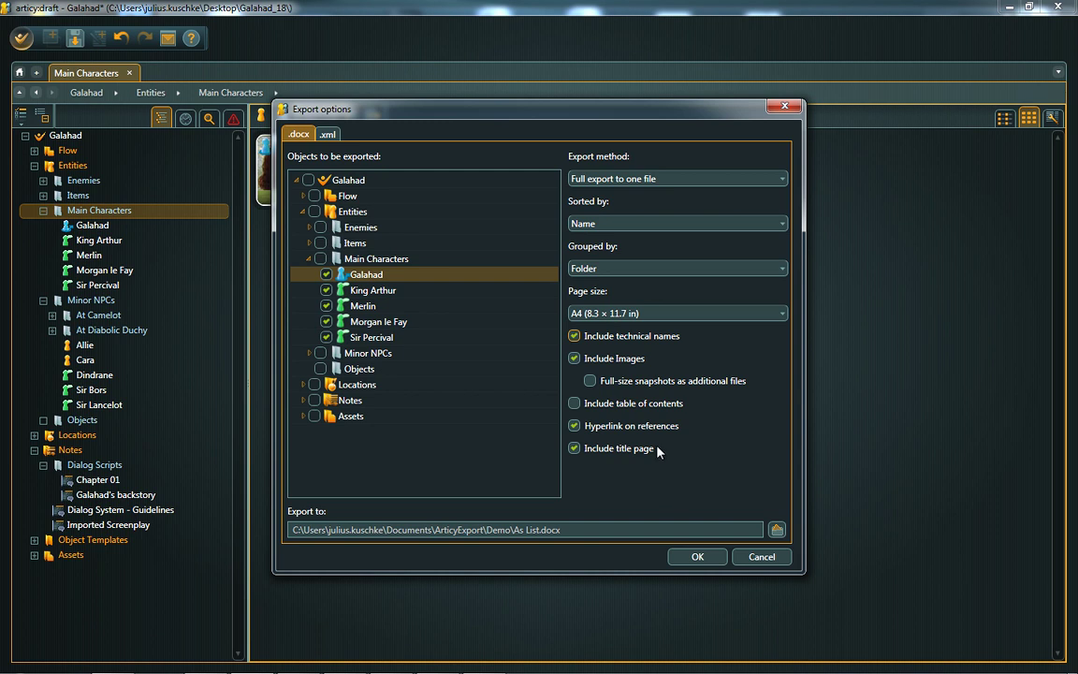
left_click(575, 358)
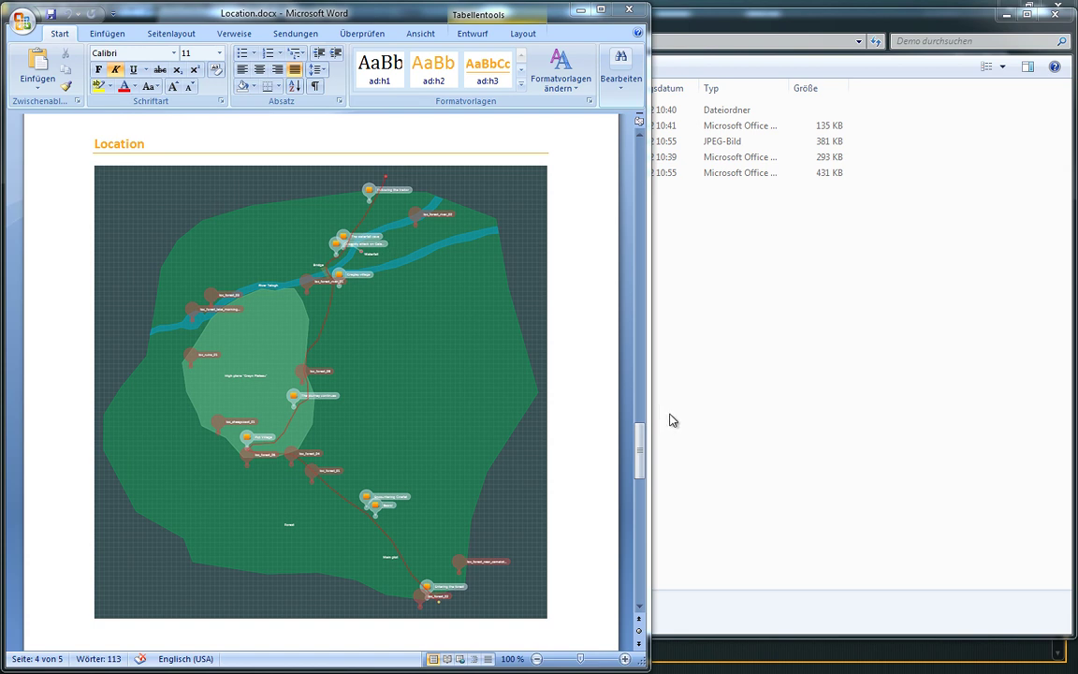
Step: Examine the location map in Location.docx and its full-size snapshot, Dark Forest.jpg
scroll(670, 421, "down", 1)
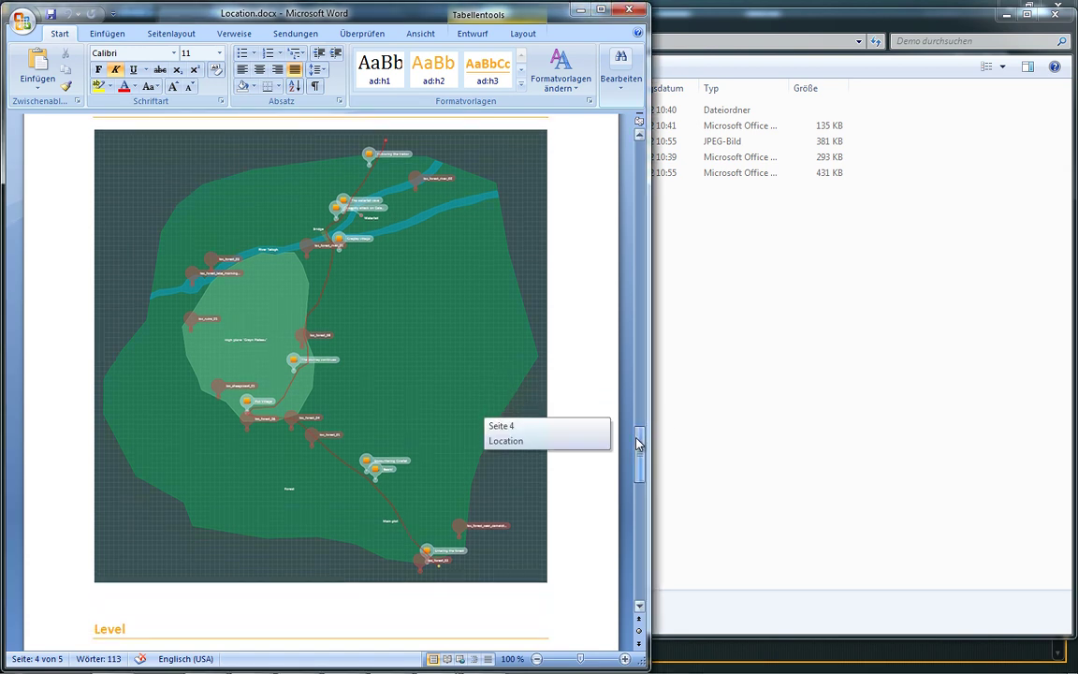
left_click(737, 354)
double_click(485, 146)
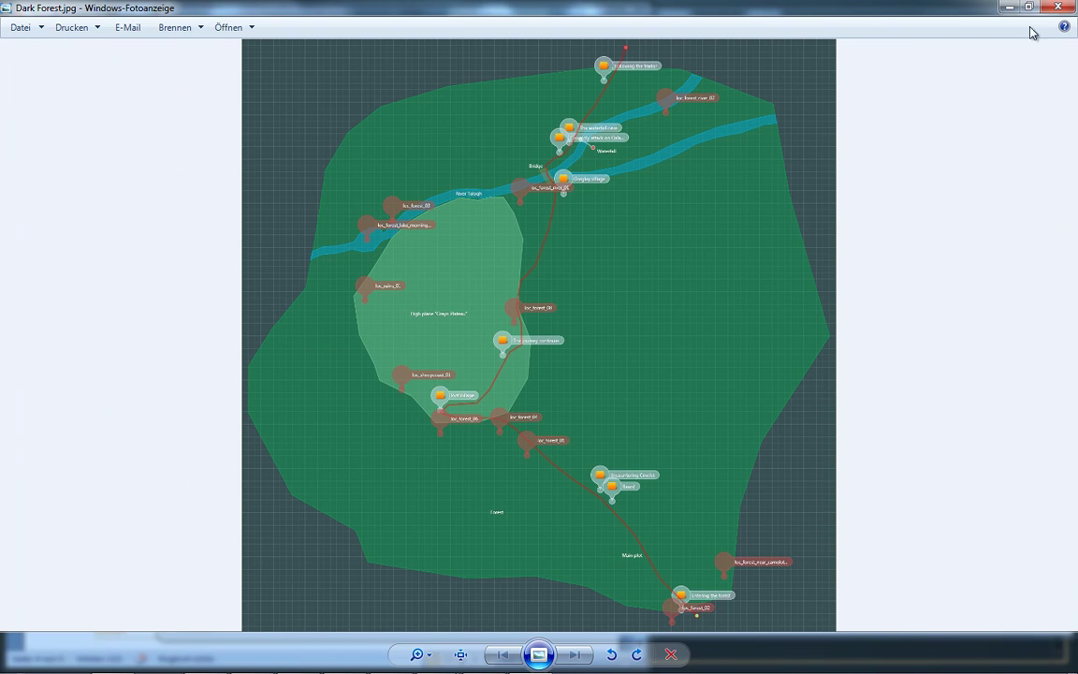
left_click(1058, 6)
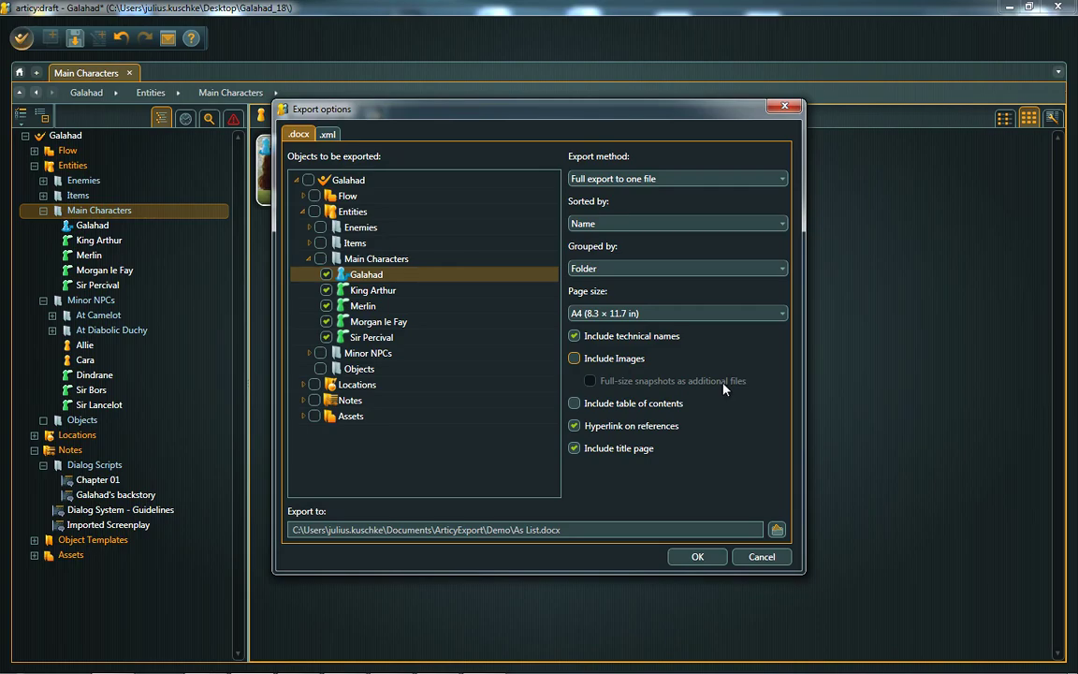
Step: Include a table of contents in the .docx export, and follow King Arthur's link in Galahad_asList.docx to view his entity in articy:draft
left_click(574, 404)
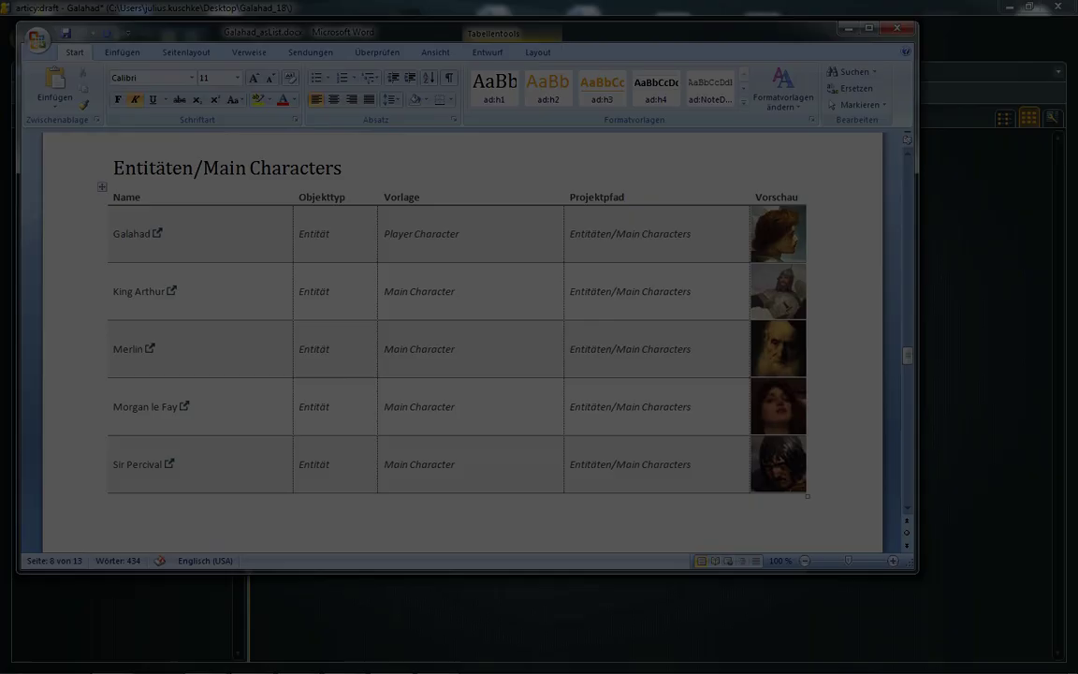
left_click(171, 293, "ctrl")
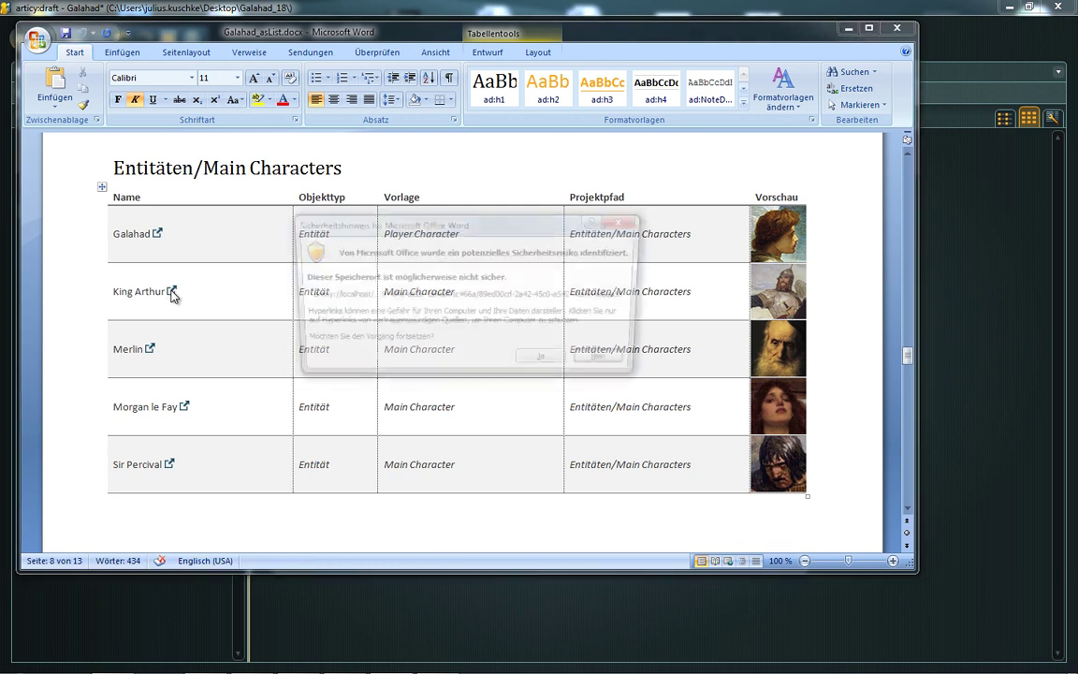
left_click(530, 358)
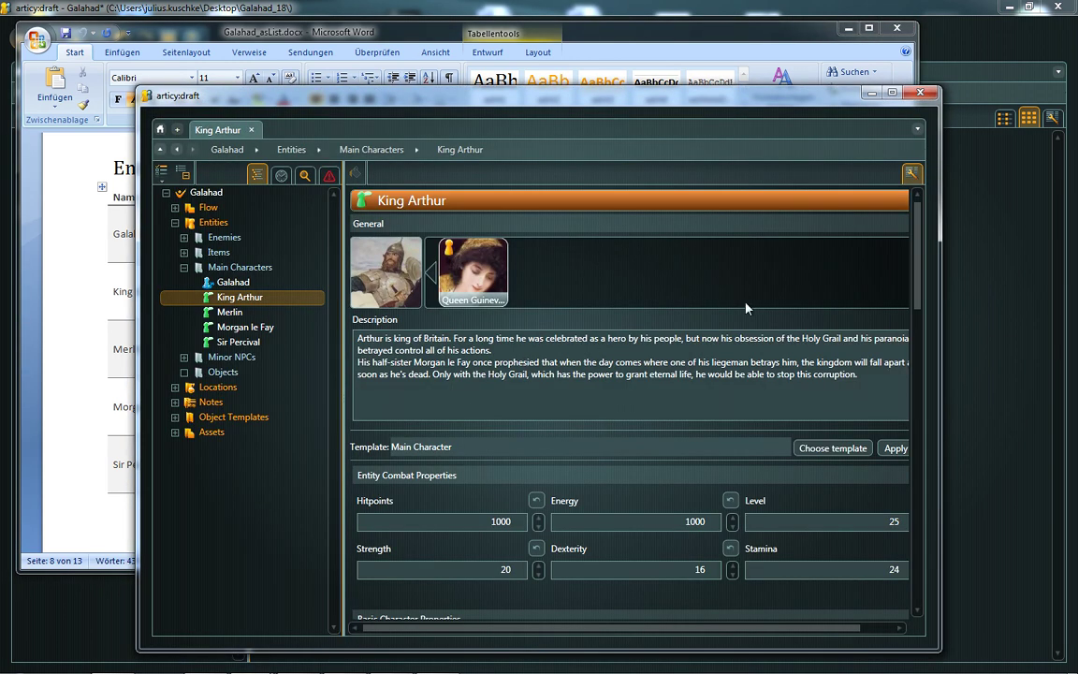
left_click(922, 92)
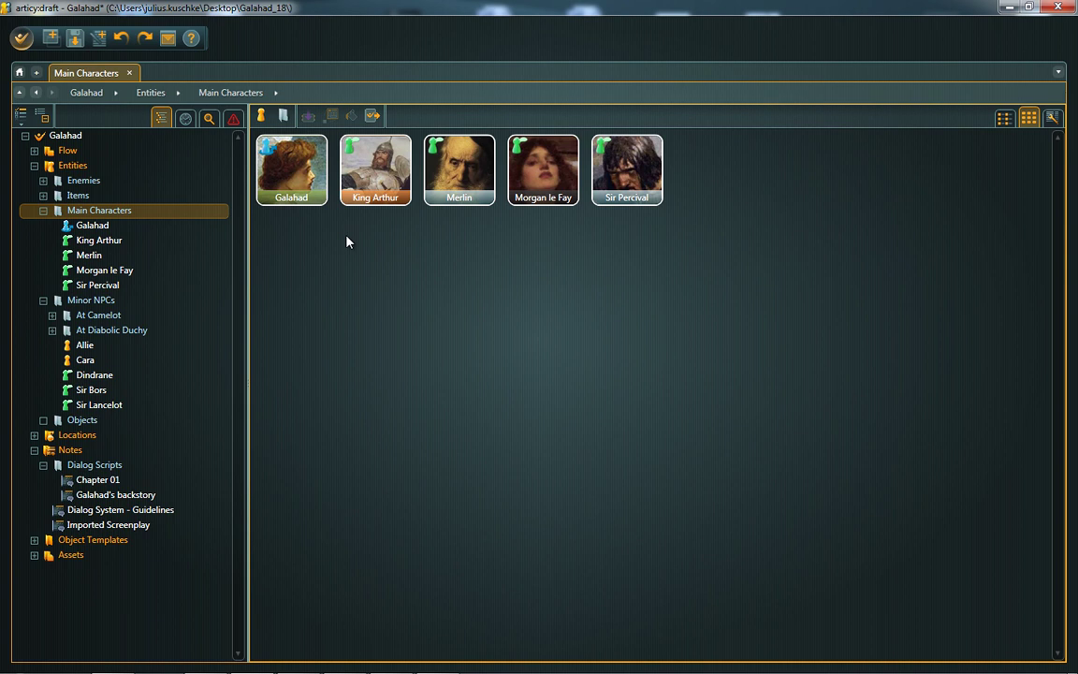
Step: Crop King Arthur's entity preview image to a smaller area around the upper-left part of the picture
right_click(367, 186)
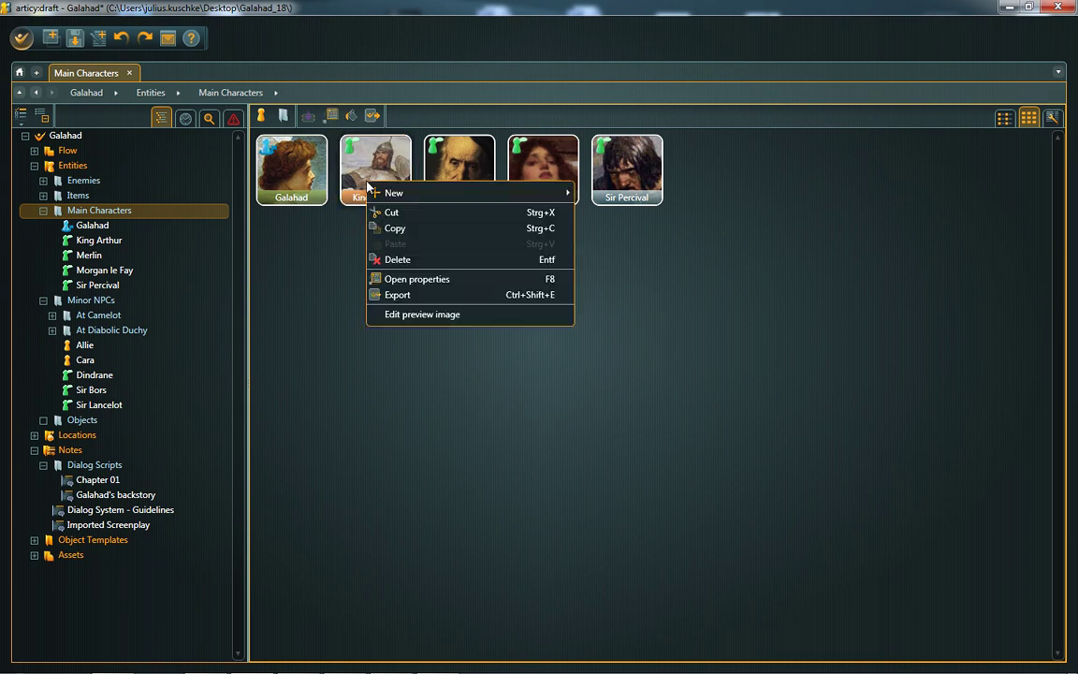
left_click(436, 316)
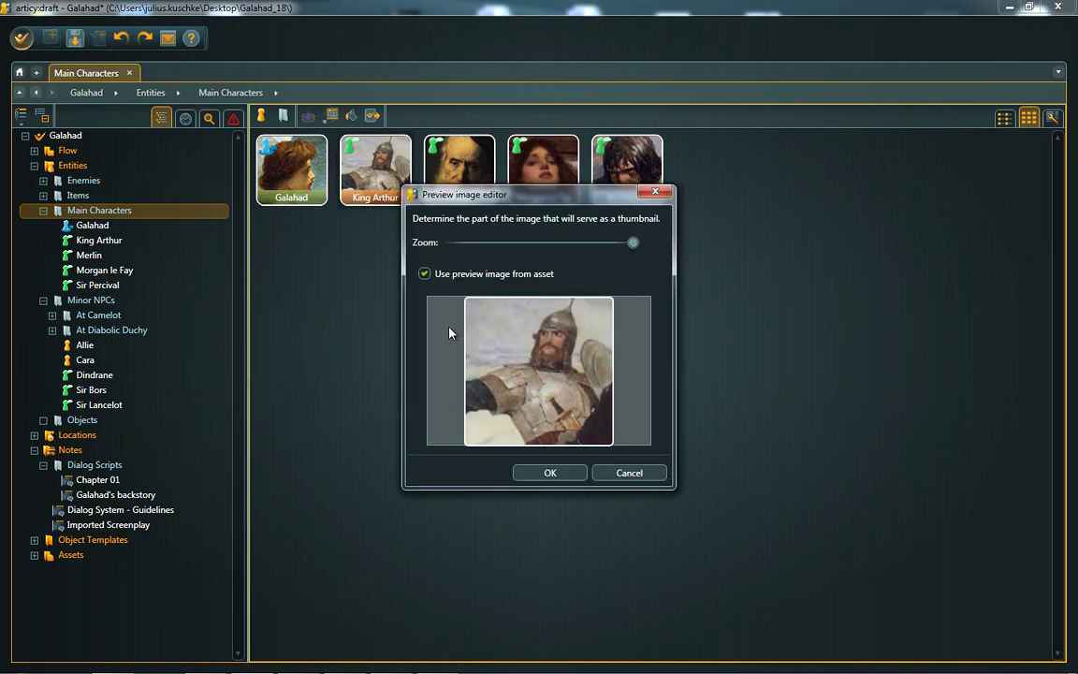
scroll(482, 311, "down", 5)
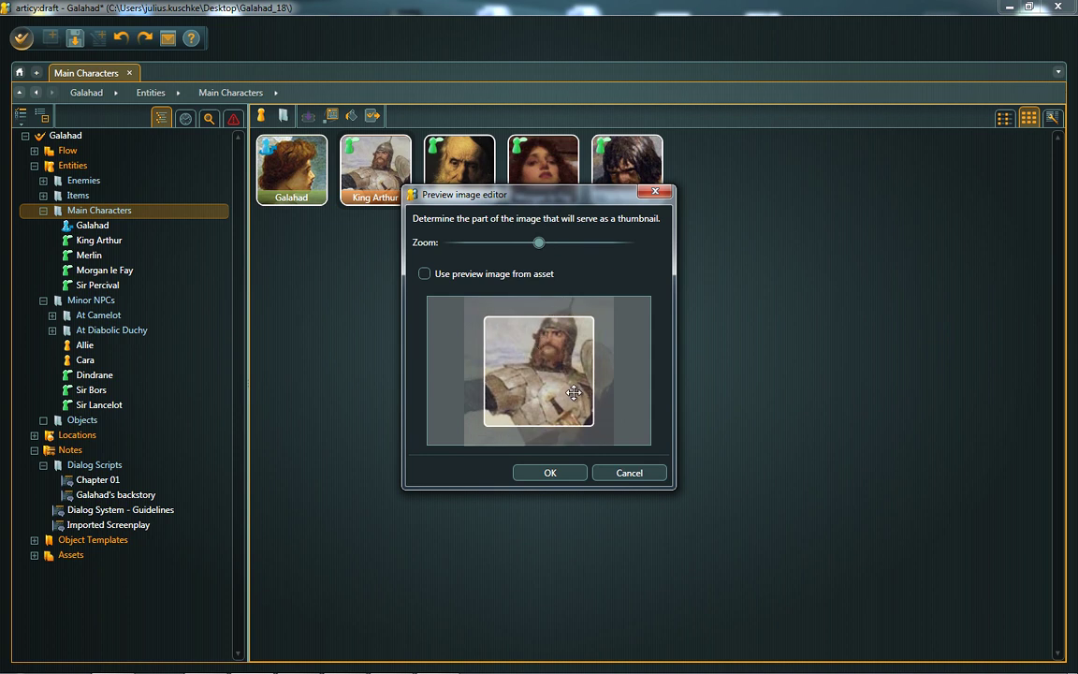
left_click_drag(573, 393, 525, 346)
left_click(550, 472)
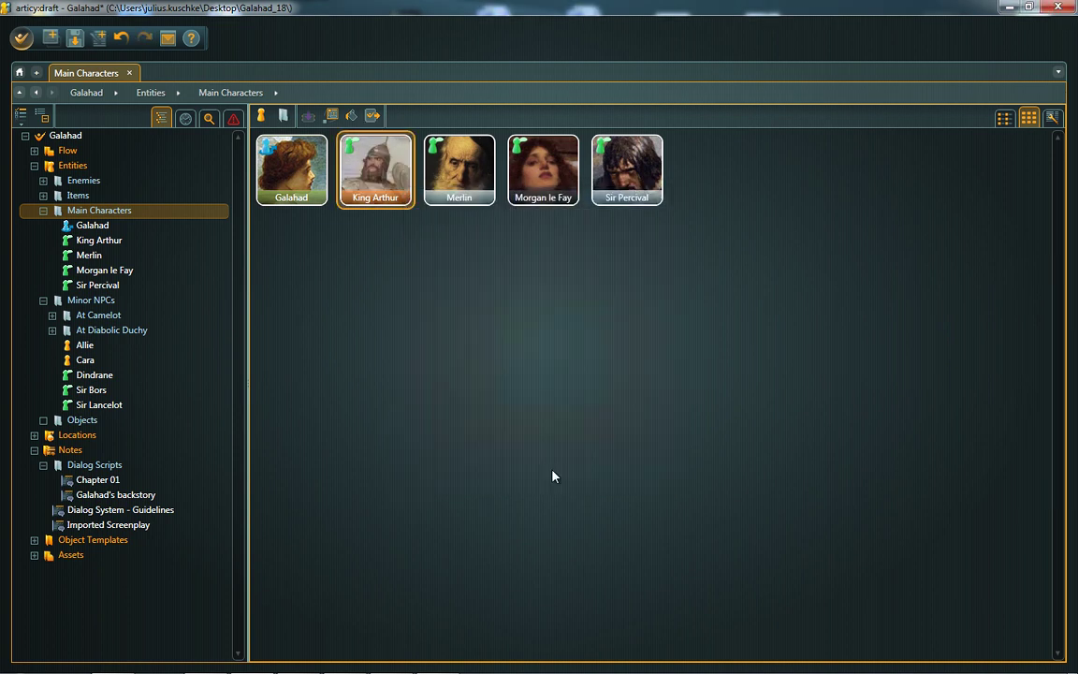
Step: Split the workspace into two panes and show the Avatars folder from Assets, Images, Final in the second one
key("F6")
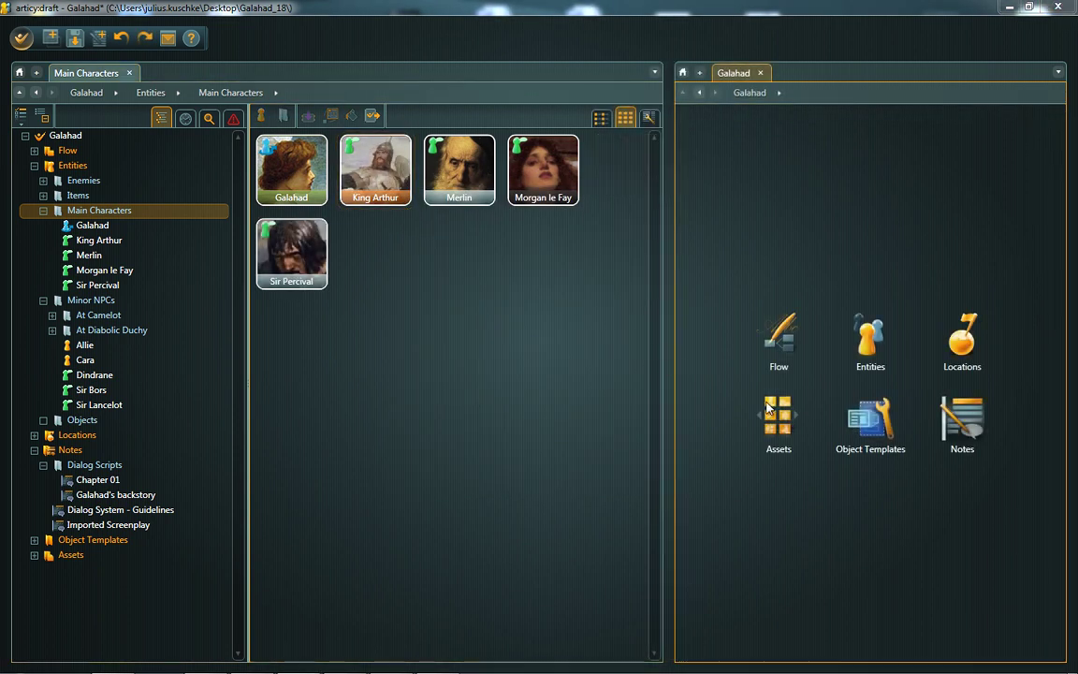
left_click(769, 408)
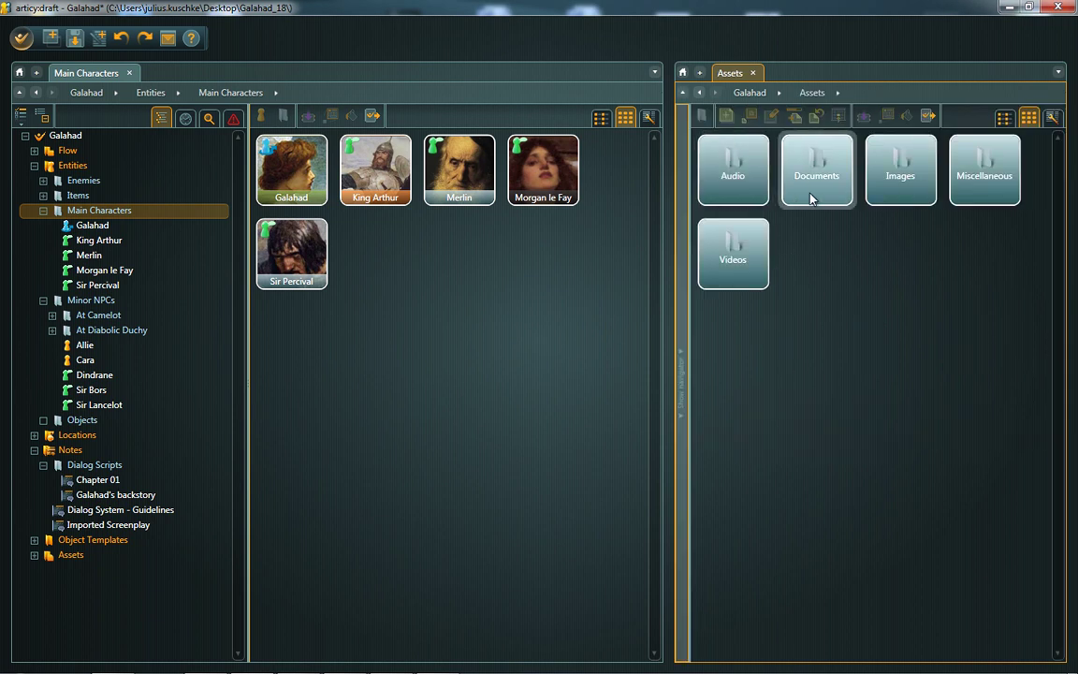
double_click(900, 170)
double_click(743, 188)
double_click(741, 192)
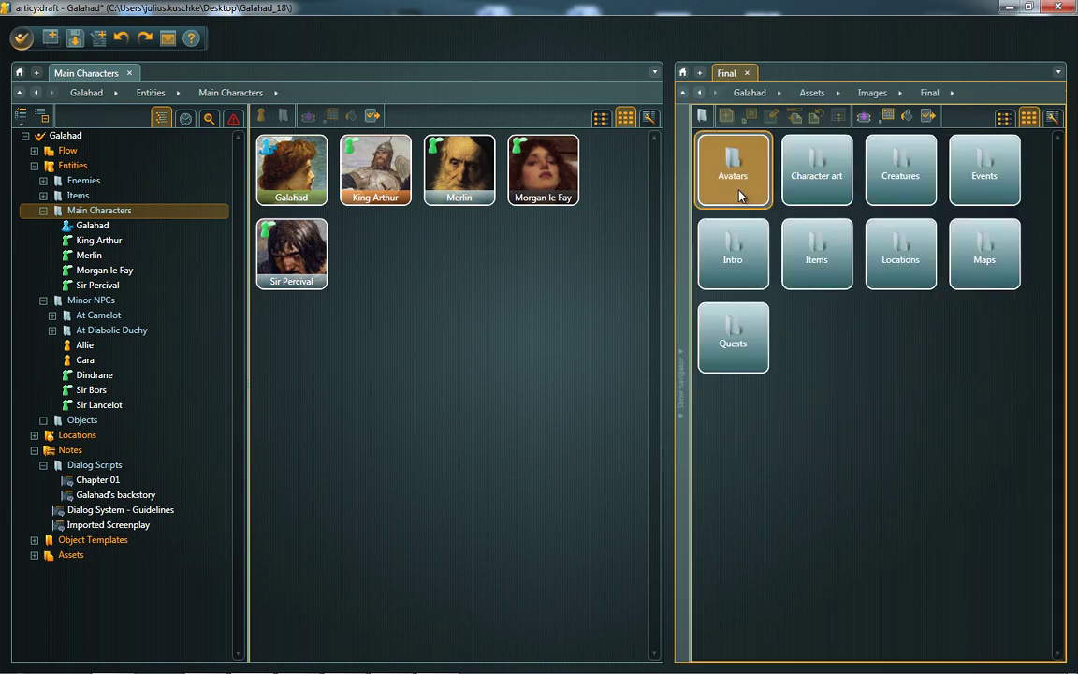
Step: Check King Arthur's entity preview image settings and keep using the preview image from the asset
right_click(357, 183)
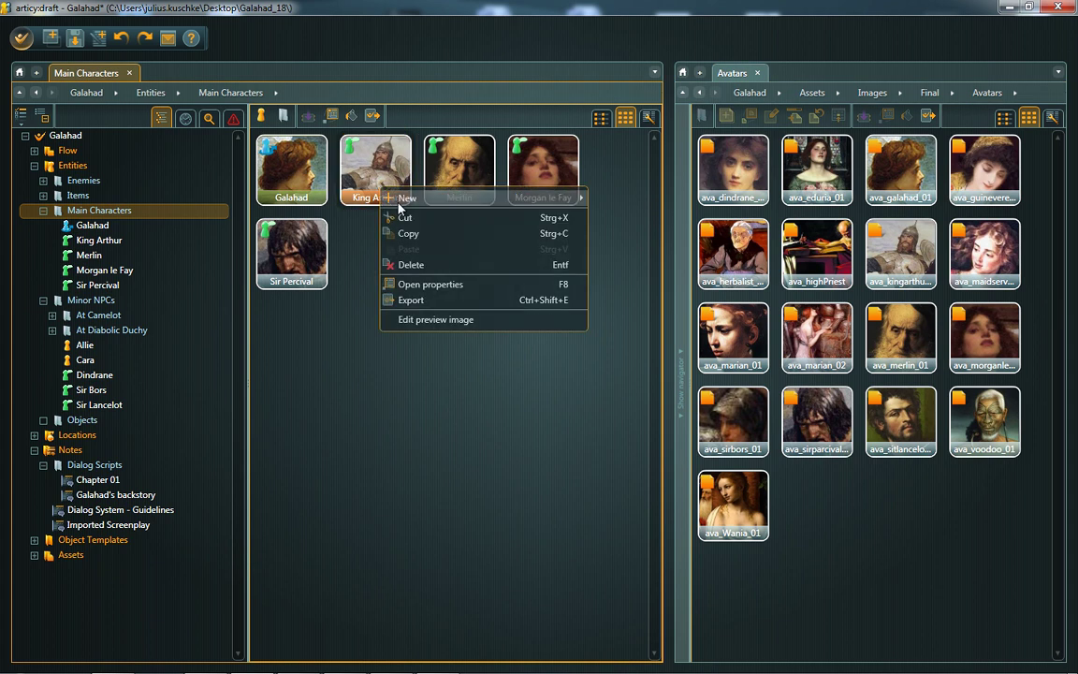
left_click(414, 317)
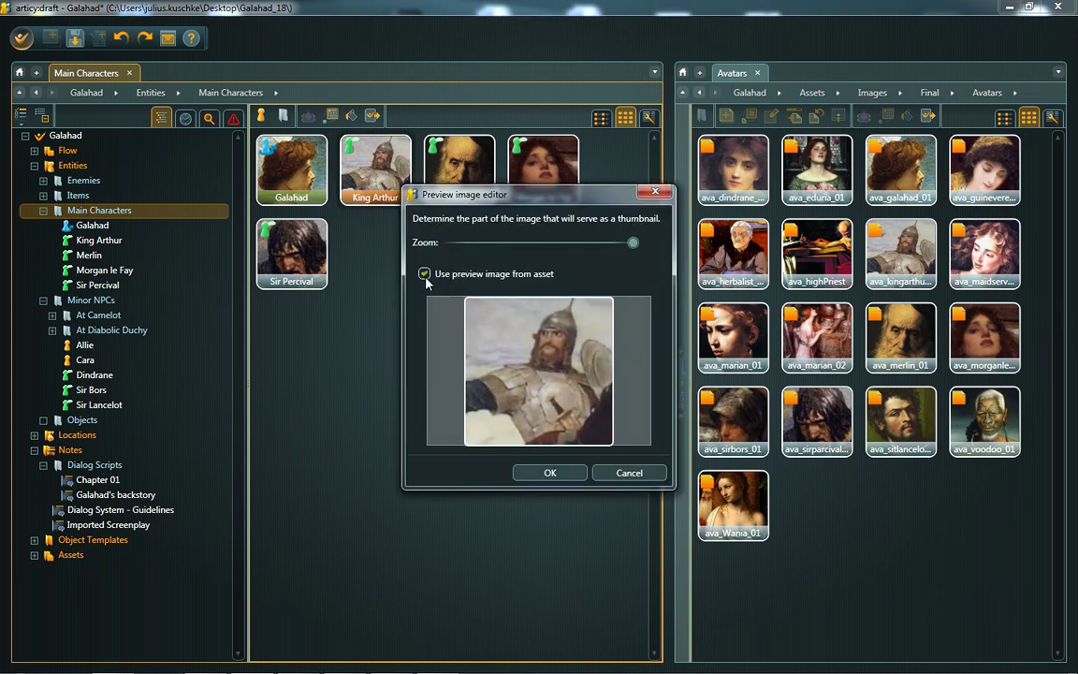
left_click(551, 473)
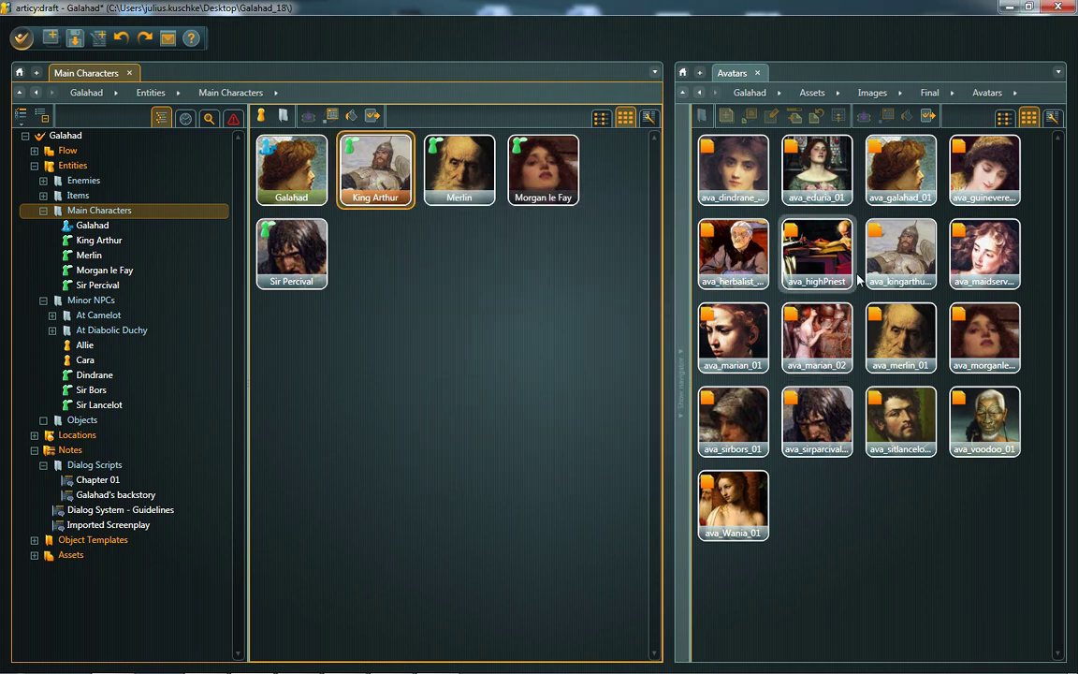
Step: Crop the preview image of the King Arthur avatar asset to a smaller central area around his head and chest
right_click(884, 260)
left_click(933, 447)
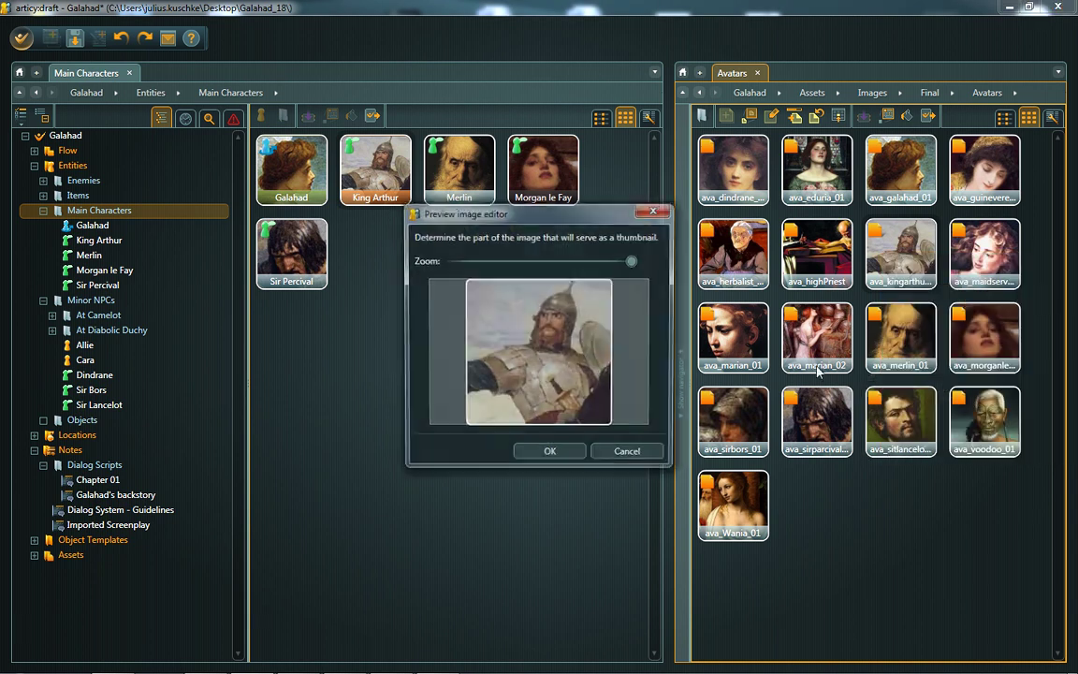
scroll(554, 347, "up", 3)
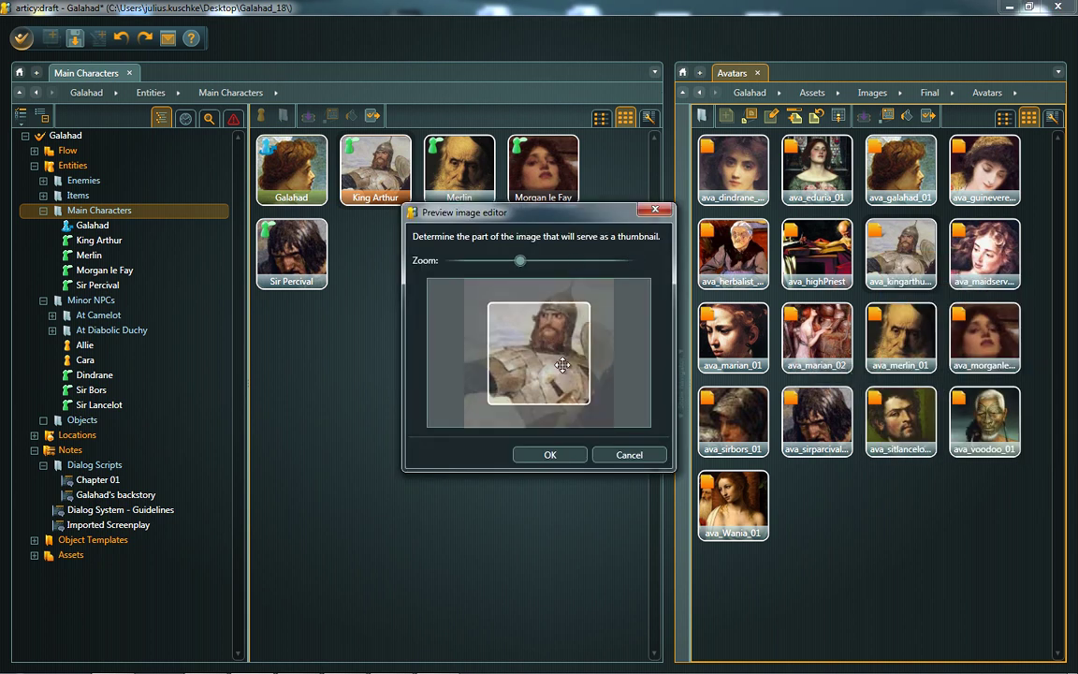
left_click(561, 456)
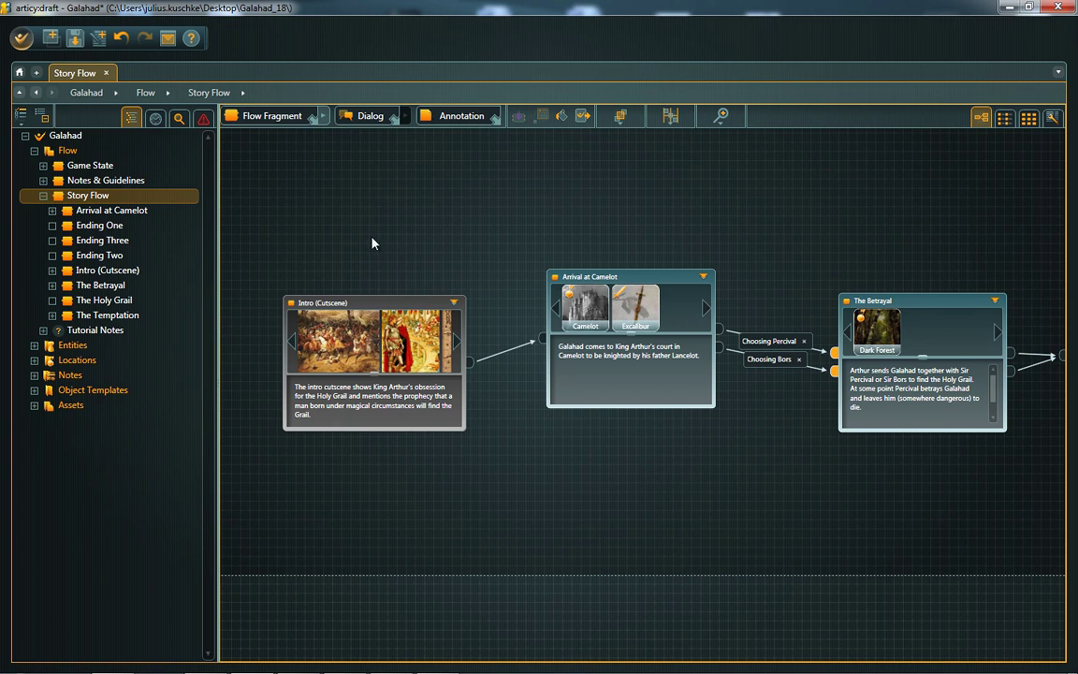
Step: Align the Intro (Cutscene), Arrival at Camelot and The Betrayal fragments in Story Flow along a common horizontal center line
left_click_drag(373, 239, 901, 475)
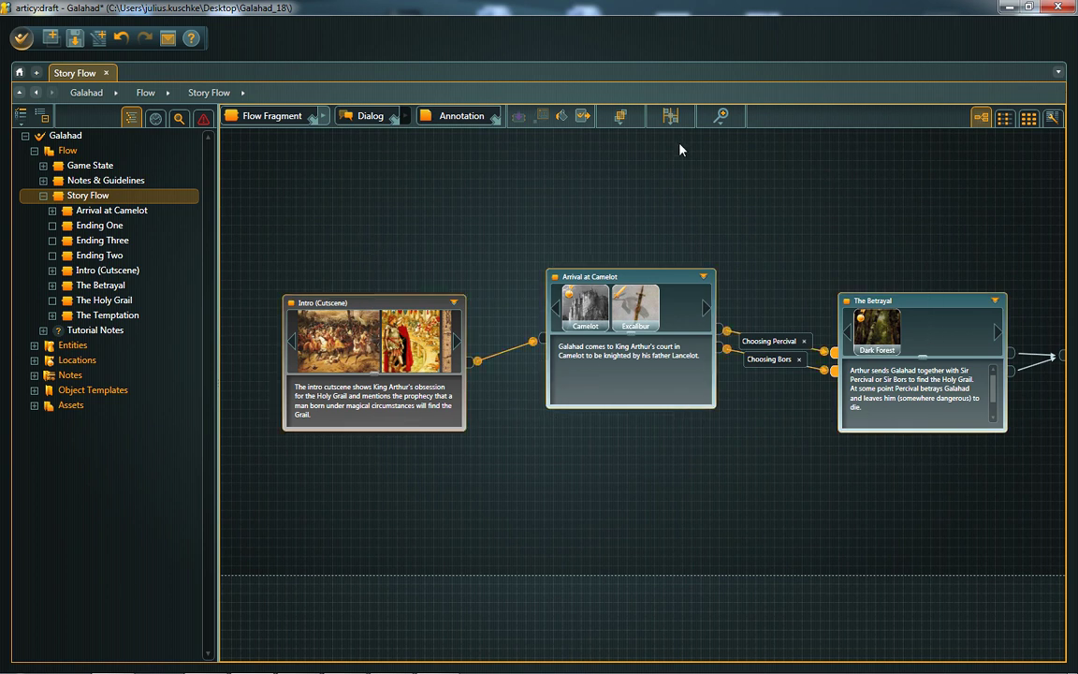
left_click(670, 117)
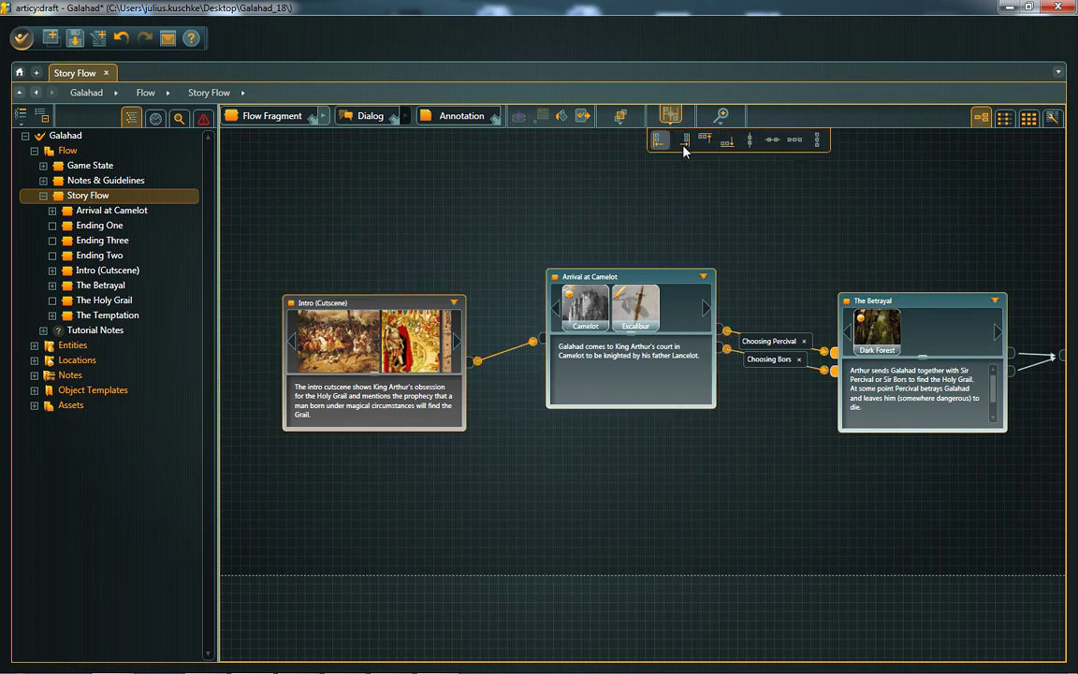
left_click(771, 139)
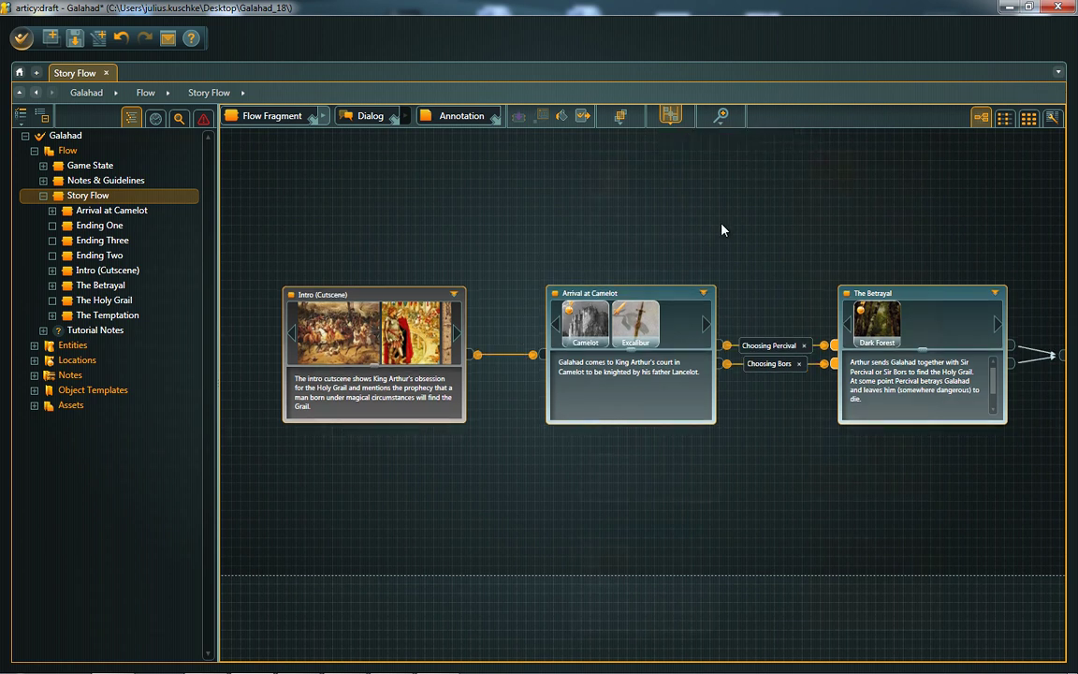
Step: Open the Arrival at Camelot fragment and select its four dialogs from Talk to: Maidservant down to Talk to: Gate Guard
double_click(636, 388)
left_click(527, 350)
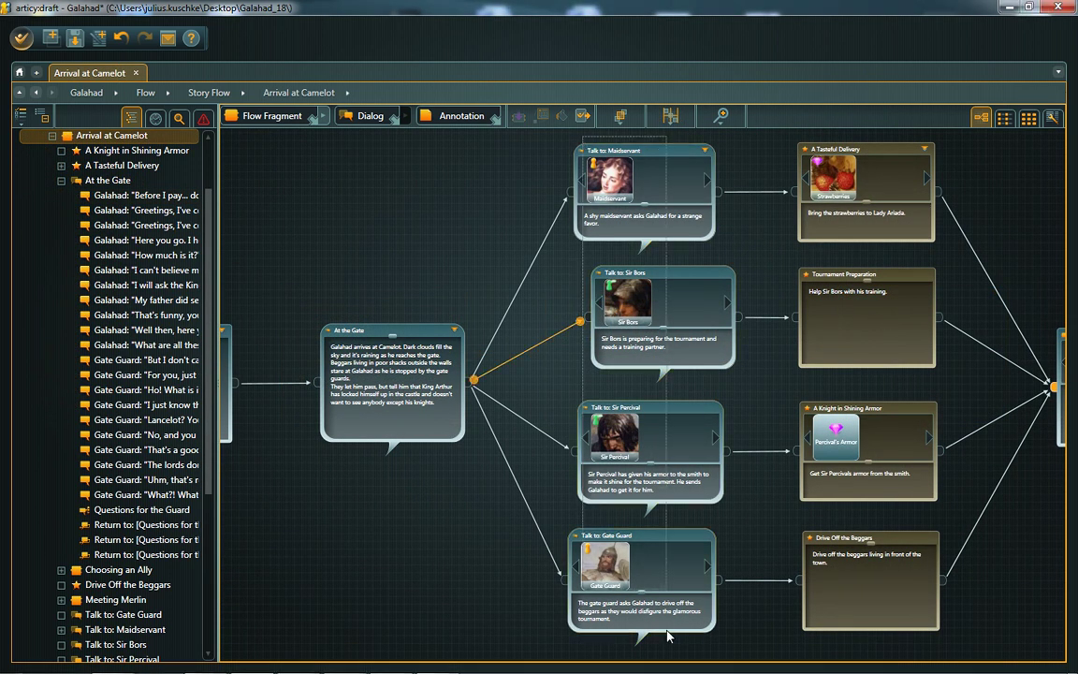